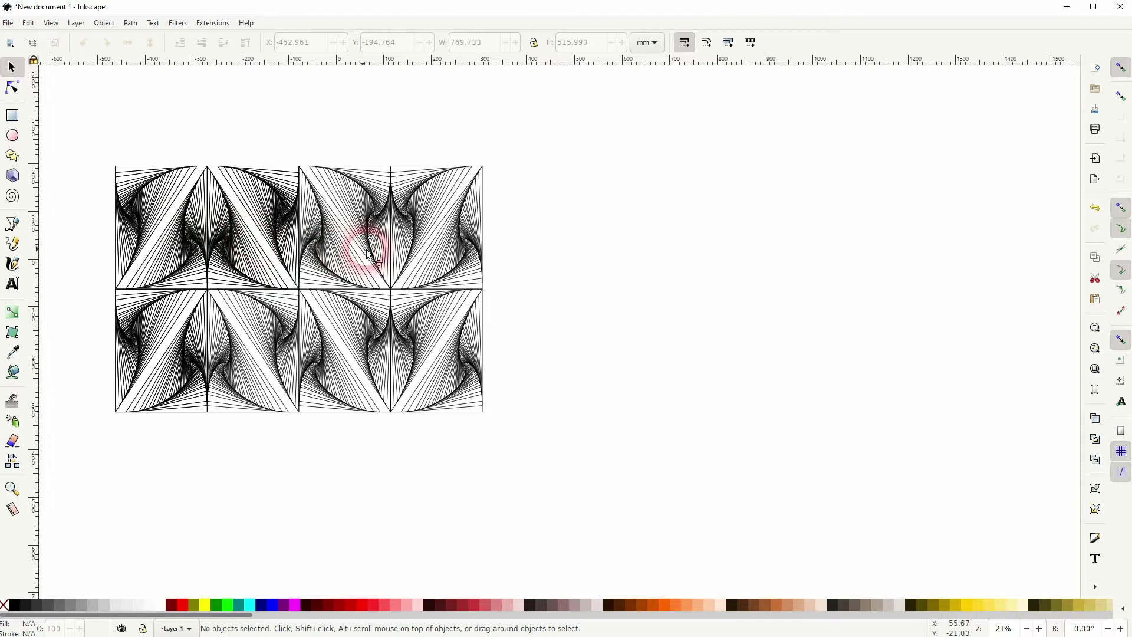
# - Pull one triangle out of the pattern to show its shape, then undo the move
pyautogui.click(371, 253)
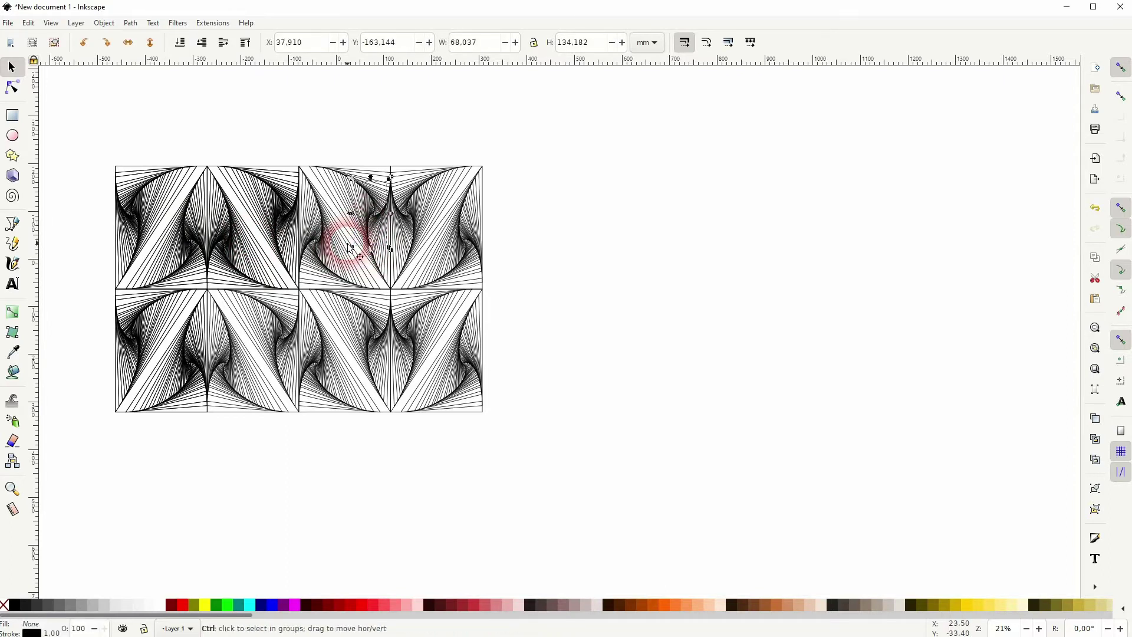
pyautogui.scroll(2, 350, 248)
pyautogui.scroll(1, 351, 249)
pyautogui.moveTo(384, 295); pyautogui.dragTo(1029, 324)
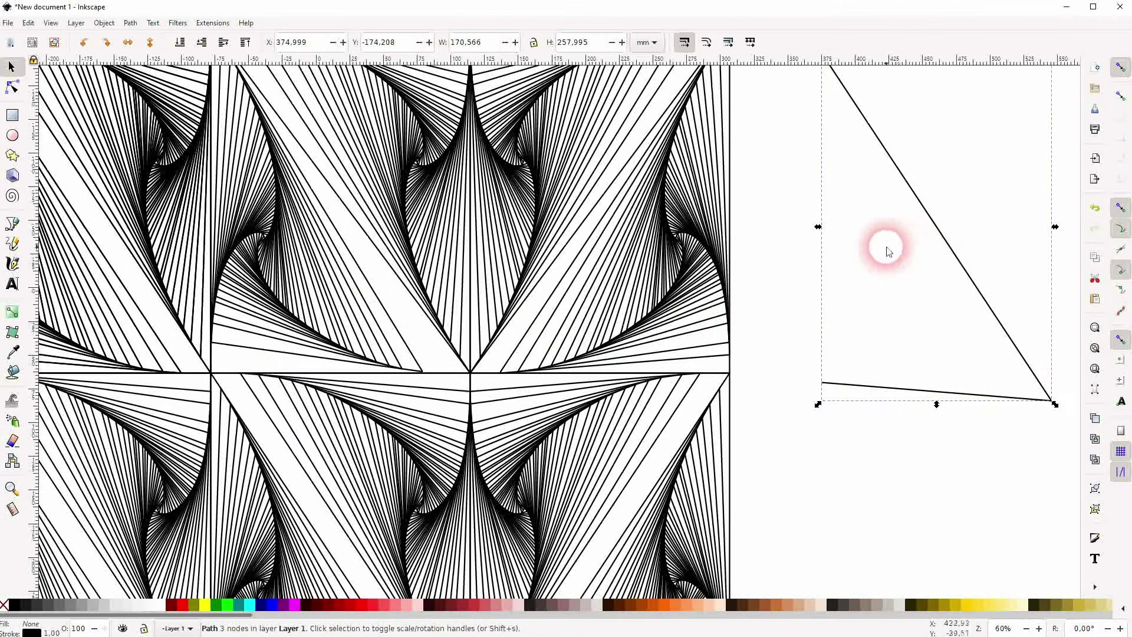
pyautogui.hotkey('ctrl', 'z')
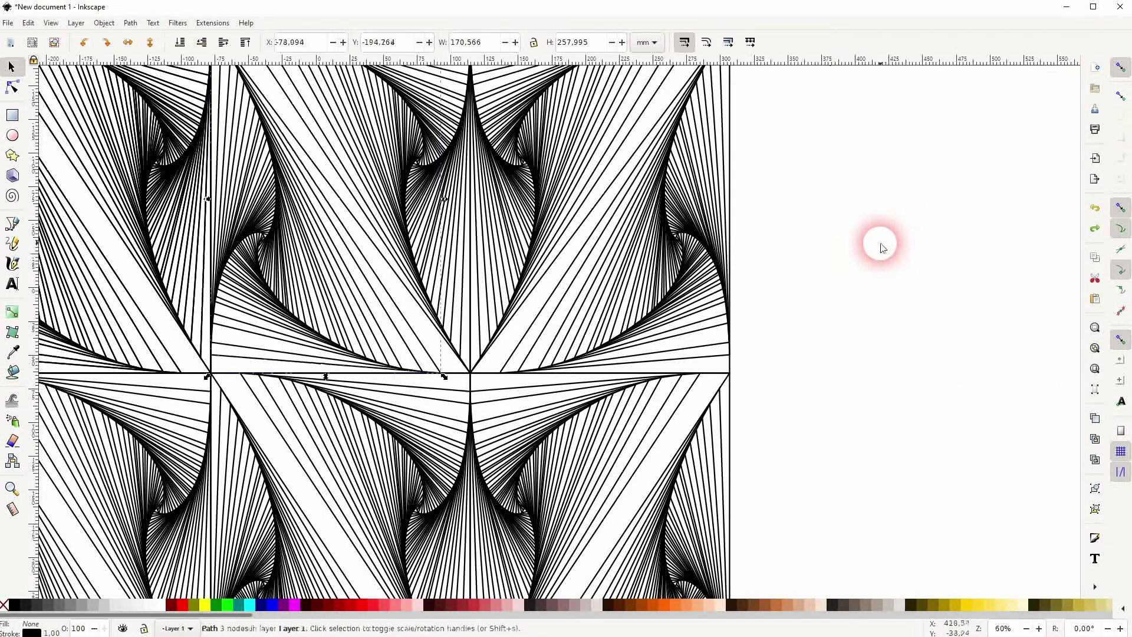
# - Select and delete the entire string-art pattern with Ctrl+A and Delete
pyautogui.scroll(-3, 873, 238)
pyautogui.hotkey('ctrl', 'a')
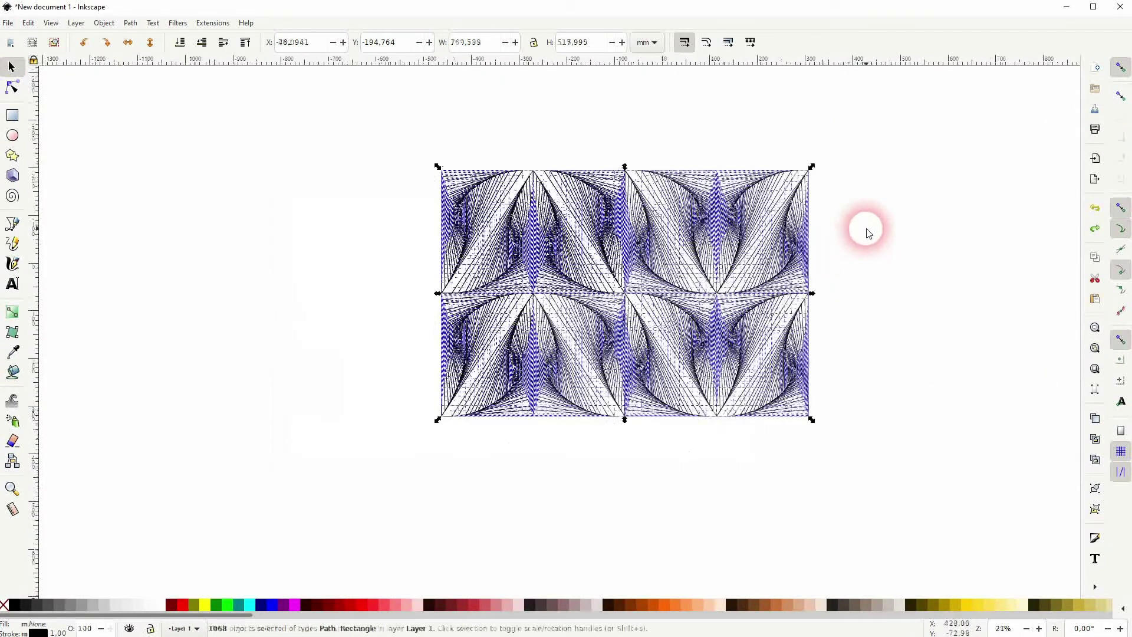
pyautogui.press('Delete')
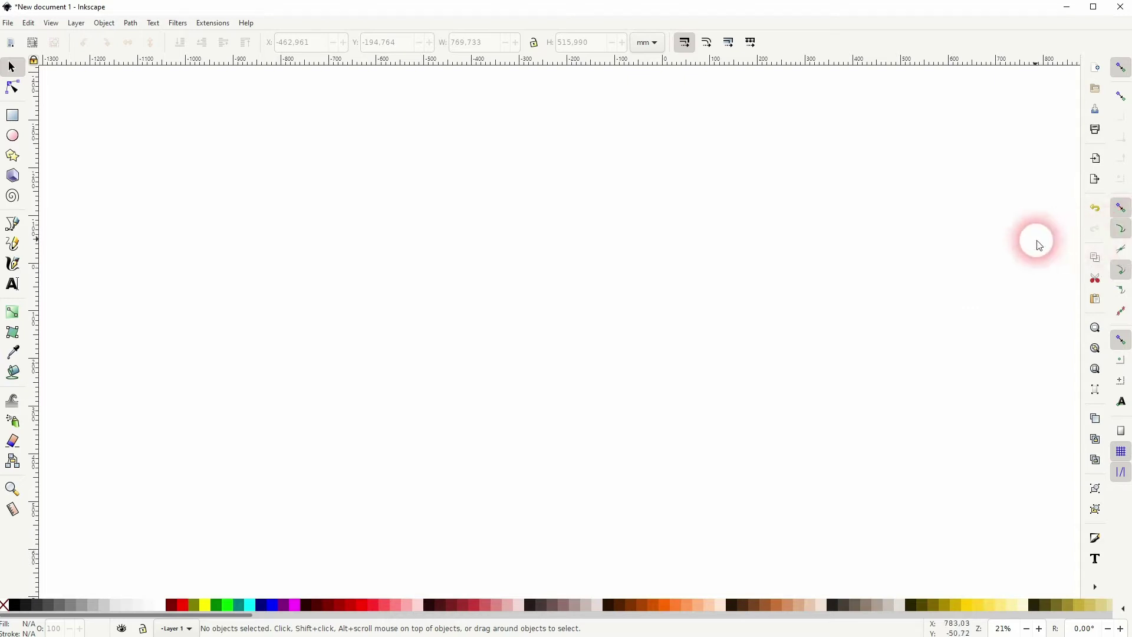
# - Draw a square with the Rectangle tool and set its fill to None
pyautogui.click(13, 115)
pyautogui.moveTo(212, 204); pyautogui.dragTo(393, 430)
pyautogui.click(17, 66)
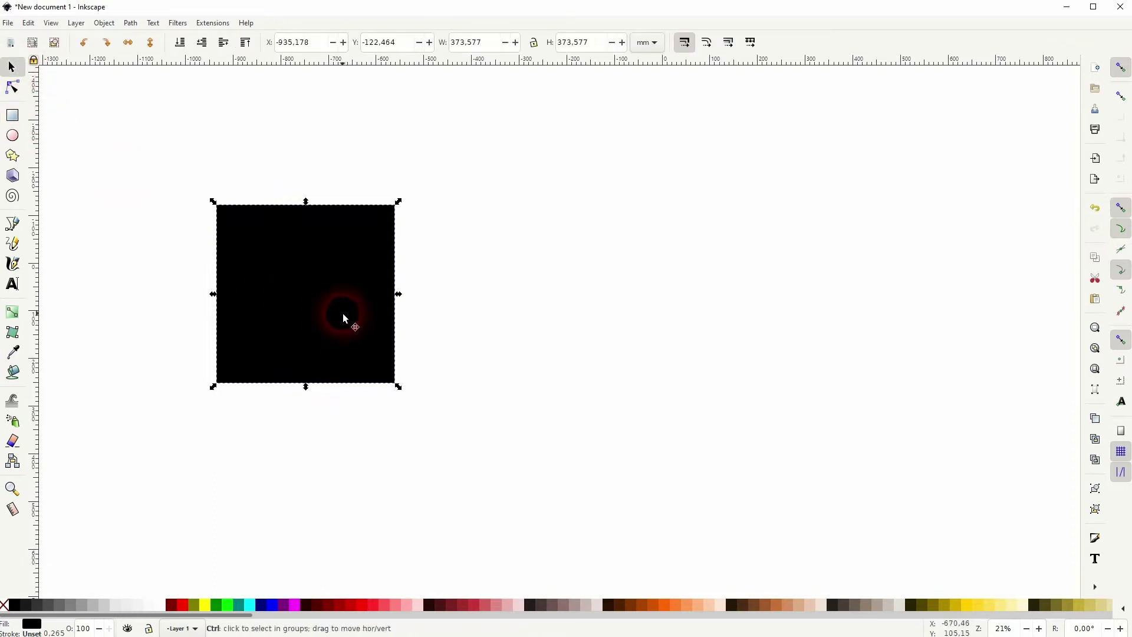
pyautogui.click(5, 605)
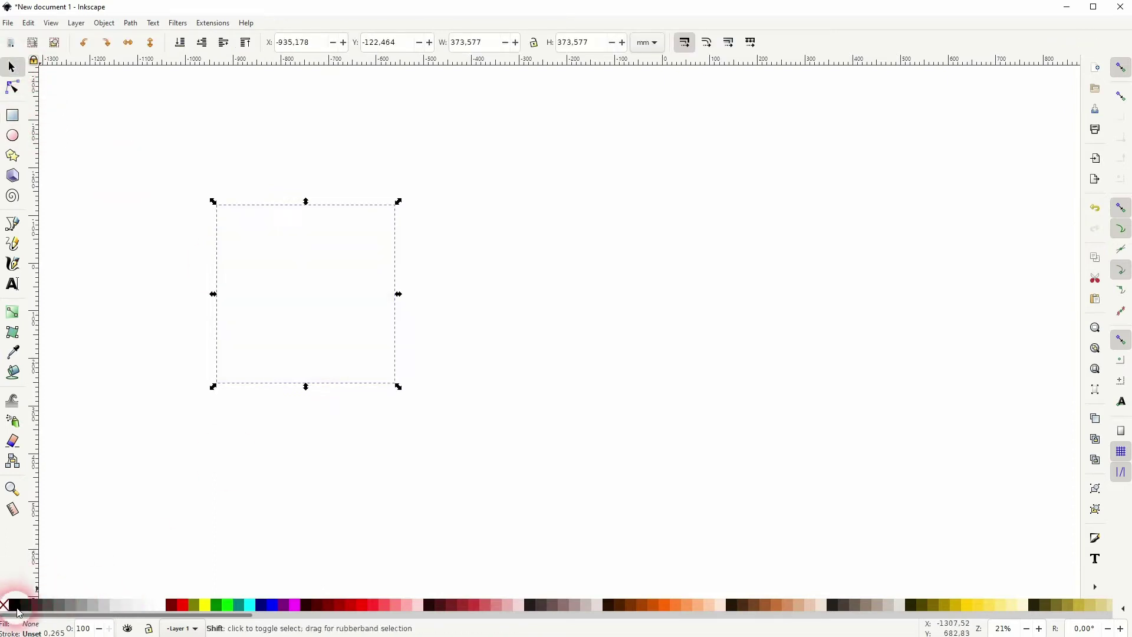
pyautogui.click(505, 340)
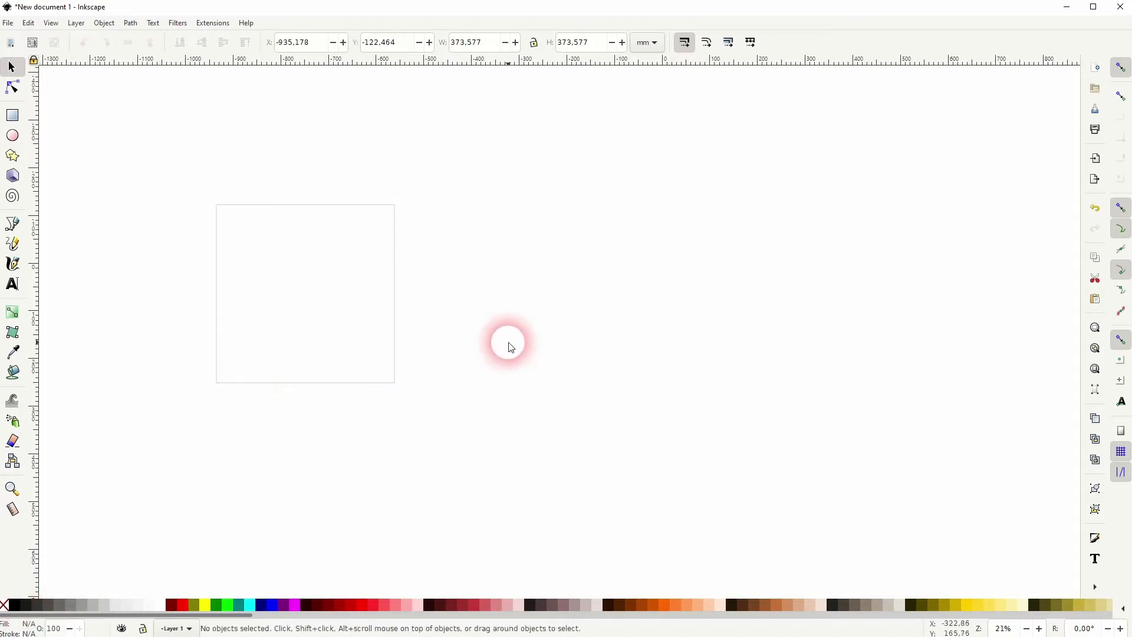
# - Duplicate the square into a row of four, then copy the row one row down
pyautogui.moveTo(145, 439); pyautogui.dragTo(562, 105)
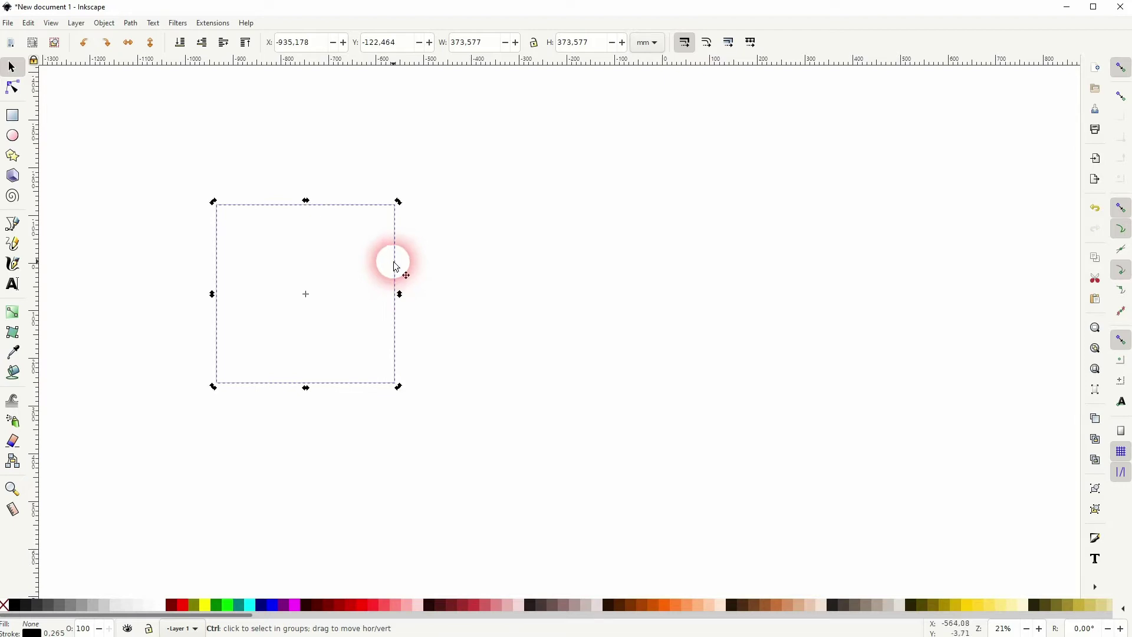
pyautogui.click(392, 260)
pyautogui.click(395, 253)
pyautogui.moveTo(395, 253); pyautogui.dragTo(932, 255)
pyautogui.hotkey('ctrl', 'd')
pyautogui.hotkey('ctrl', 'd')
pyautogui.moveTo(131, 436); pyautogui.dragTo(971, 152)
pyautogui.hotkey('ctrl', 'd')
pyautogui.moveTo(626, 209); pyautogui.dragTo(709, 386)
pyautogui.click(945, 365)
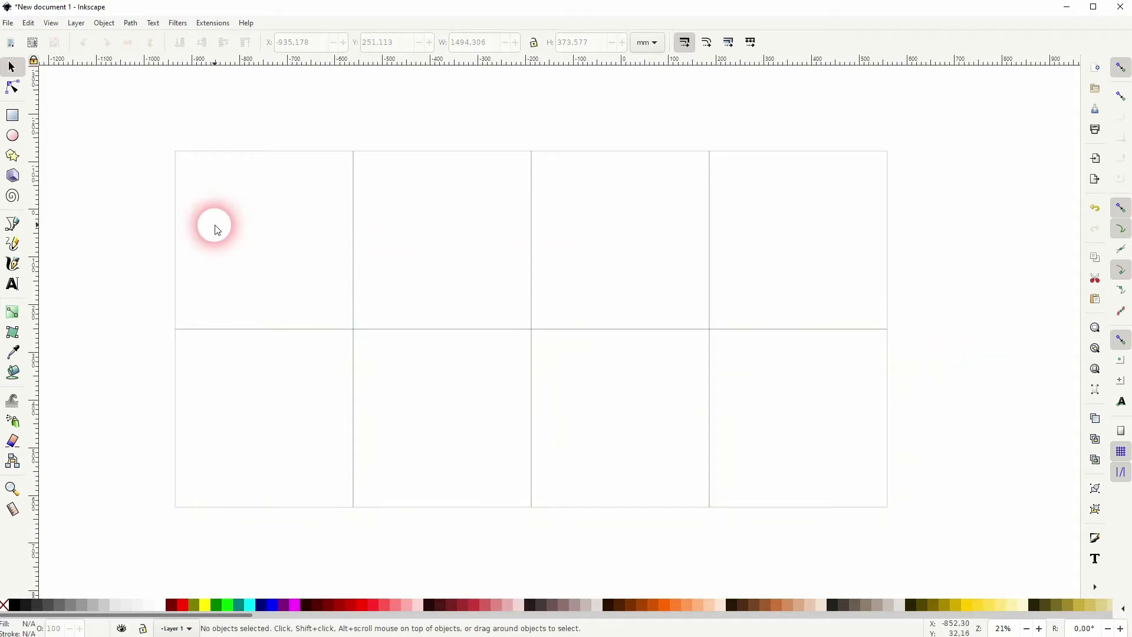
# - Draw a pen-tool V across the two top-right tiles, dipping to the middle grid corner
pyautogui.click(20, 229)
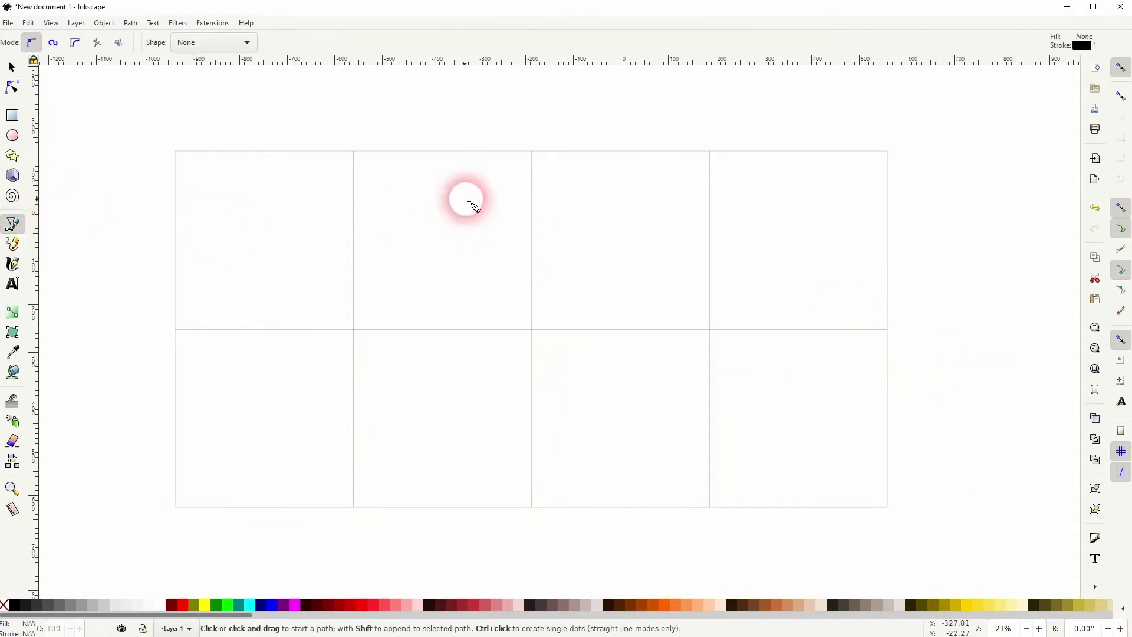
pyautogui.click(531, 152)
pyautogui.click(709, 328)
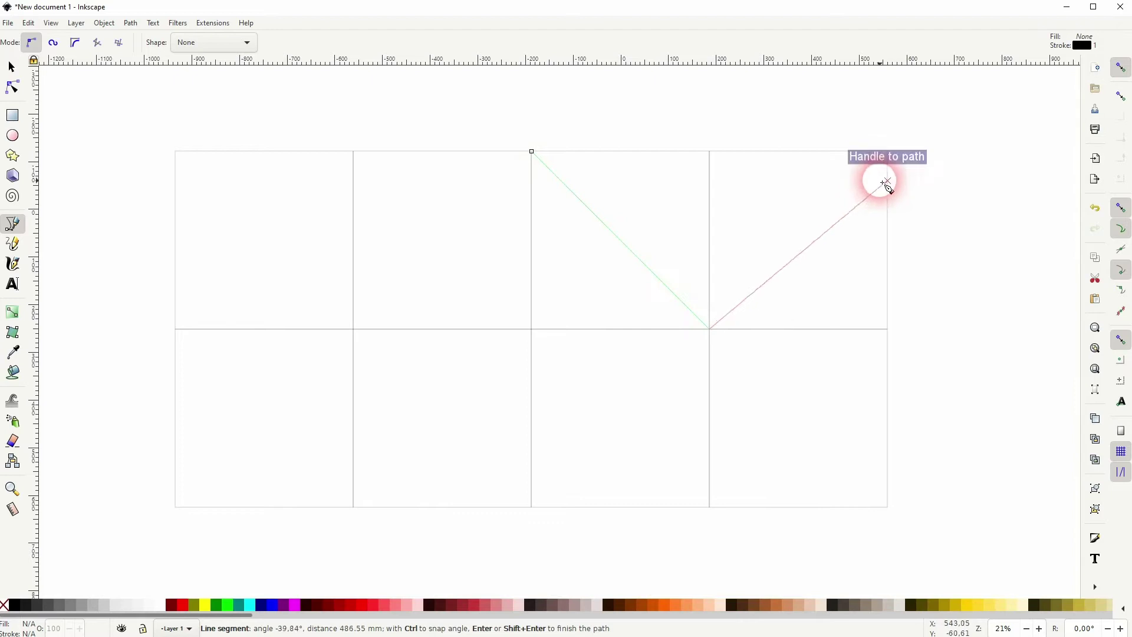
pyautogui.click(887, 152)
pyautogui.press('Return')
pyautogui.press('s')
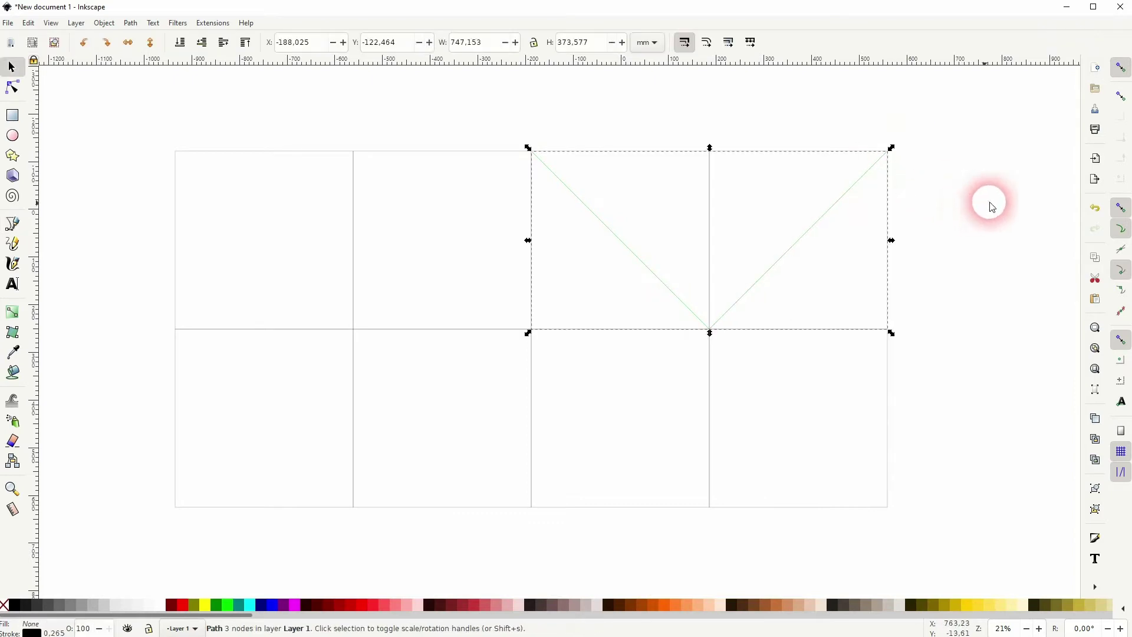
pyautogui.click(977, 195)
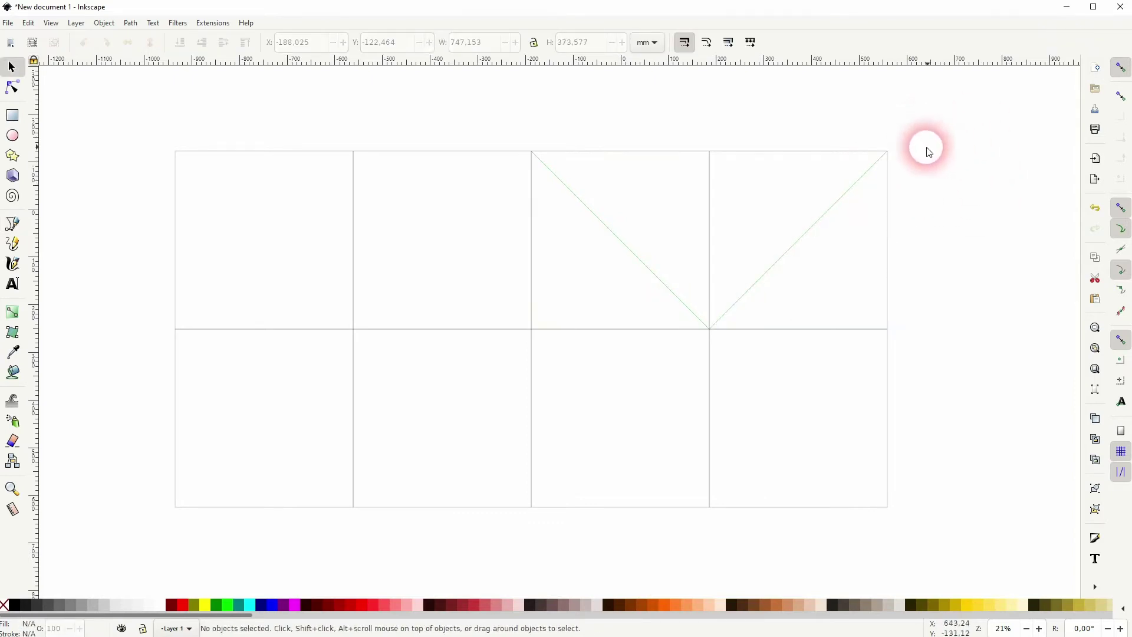
# - Draw an inverted-V line over the middle bottom tiles, rising to the grid's centre corner
pyautogui.press('b')
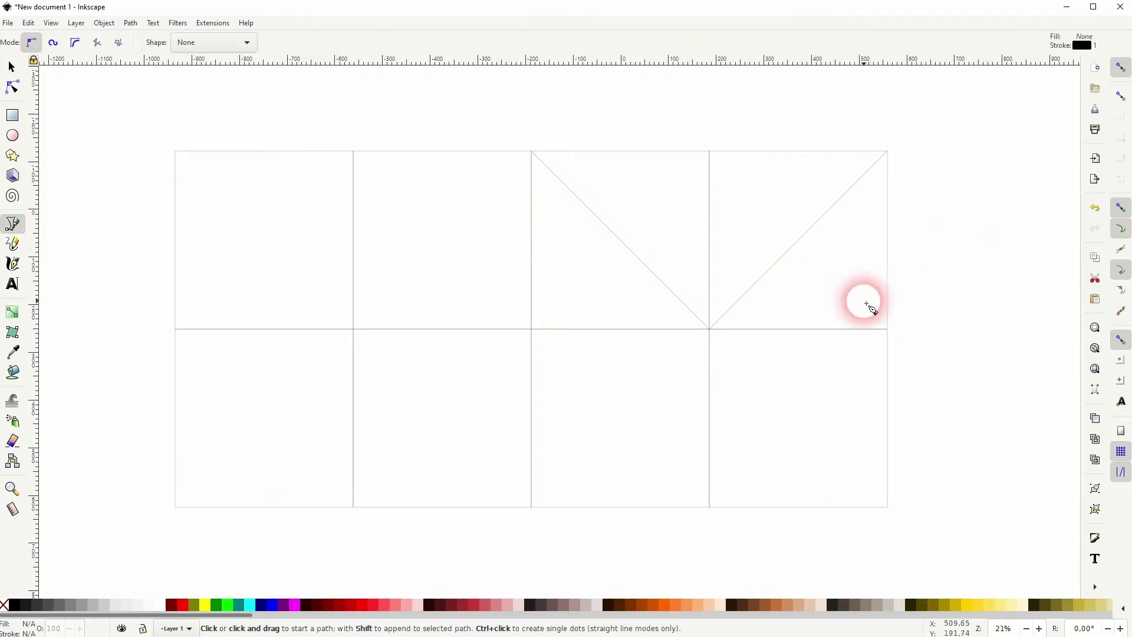
pyautogui.click(353, 507)
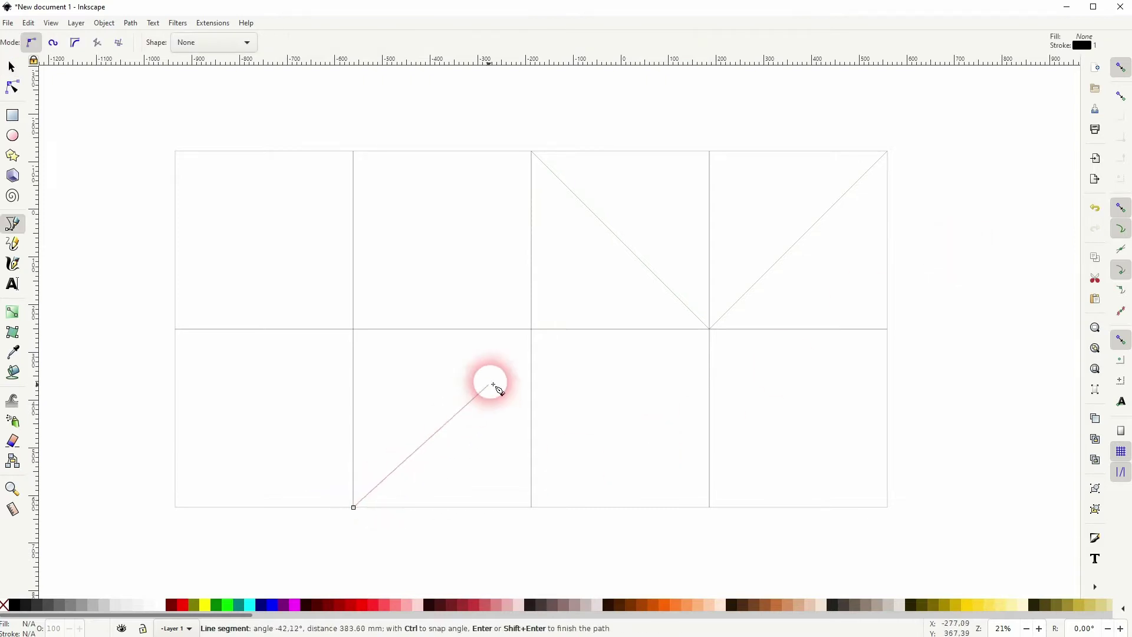
pyautogui.click(531, 328)
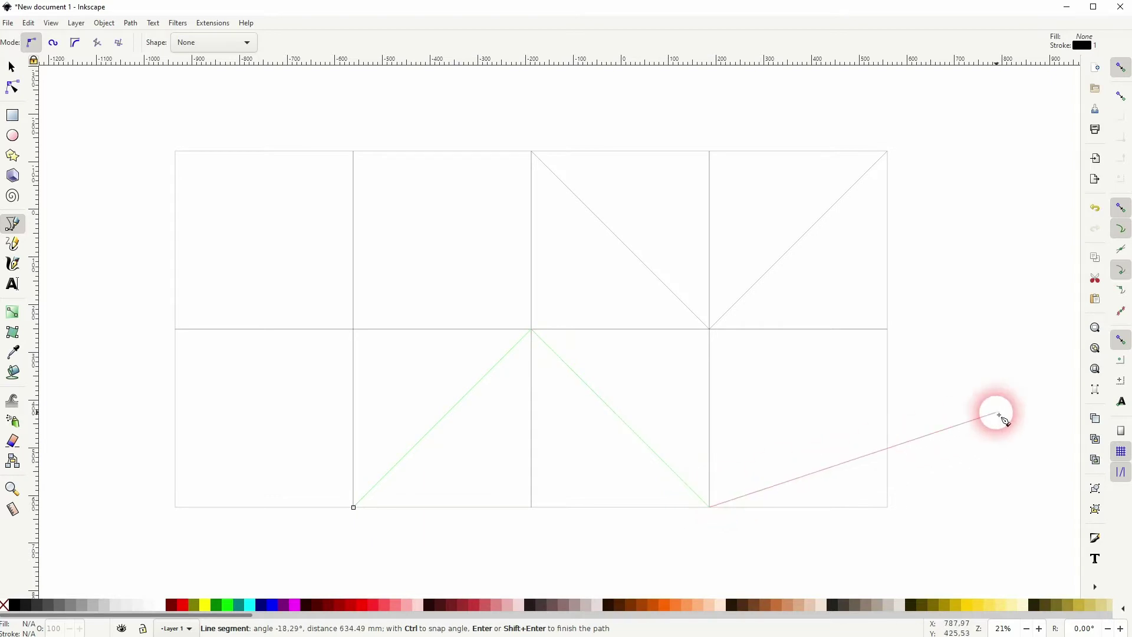
pyautogui.press('space')
pyautogui.press('Escape')
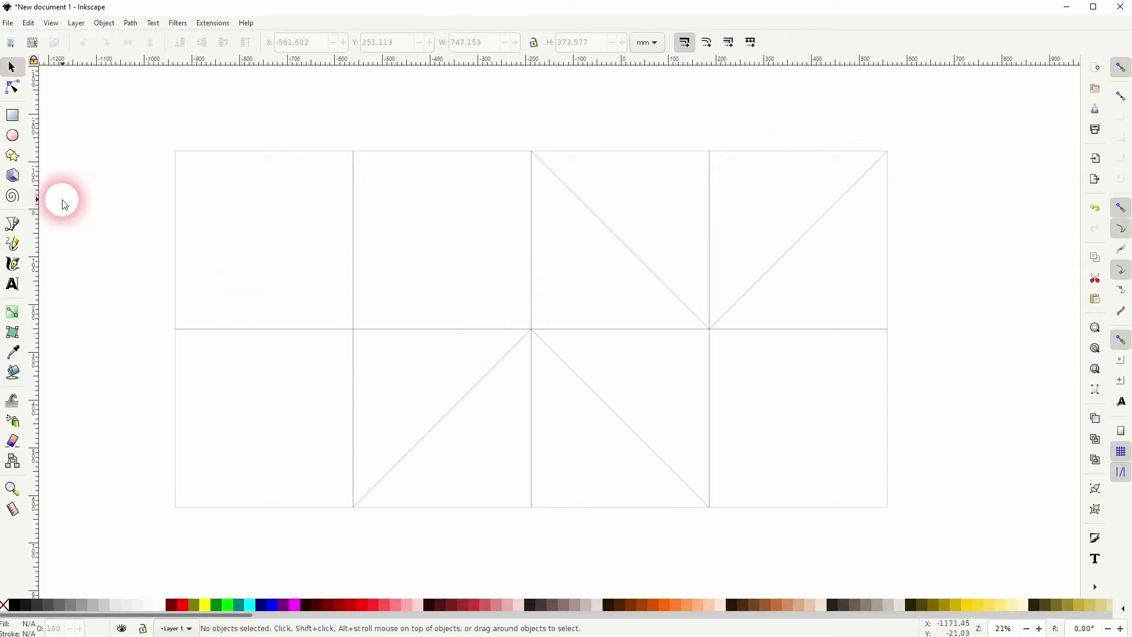
# - Start the spiral with a line from the tile's bottom-left corner, near the apex, to the left edge
pyautogui.click(12, 223)
pyautogui.scroll(1, 356, 506)
pyautogui.scroll(1, 356, 505)
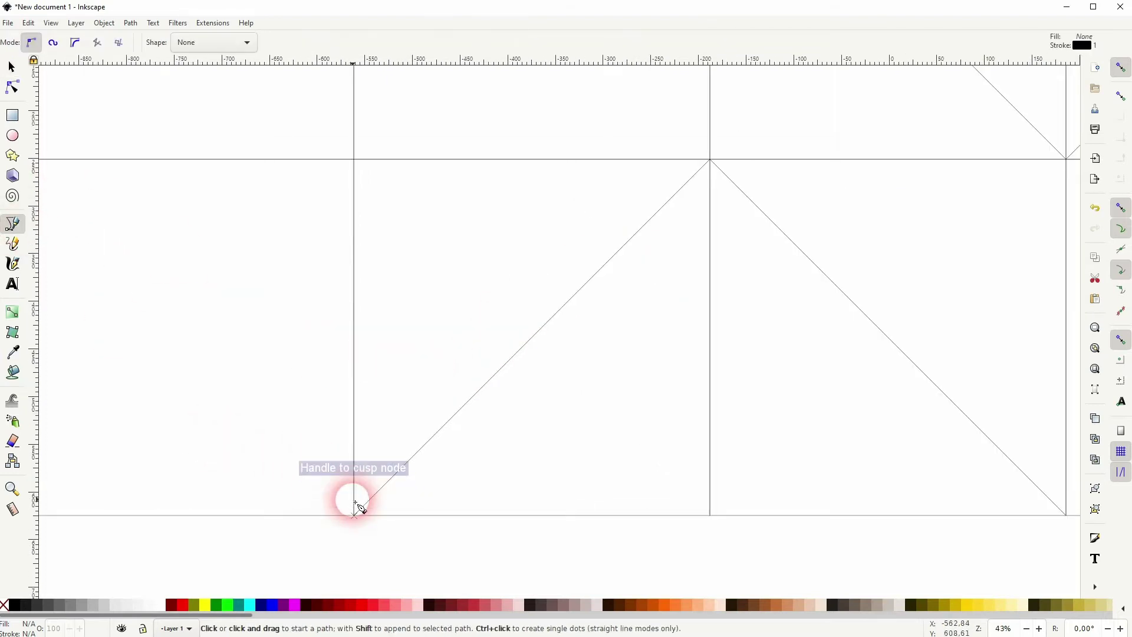
pyautogui.click(354, 515)
pyautogui.click(682, 159)
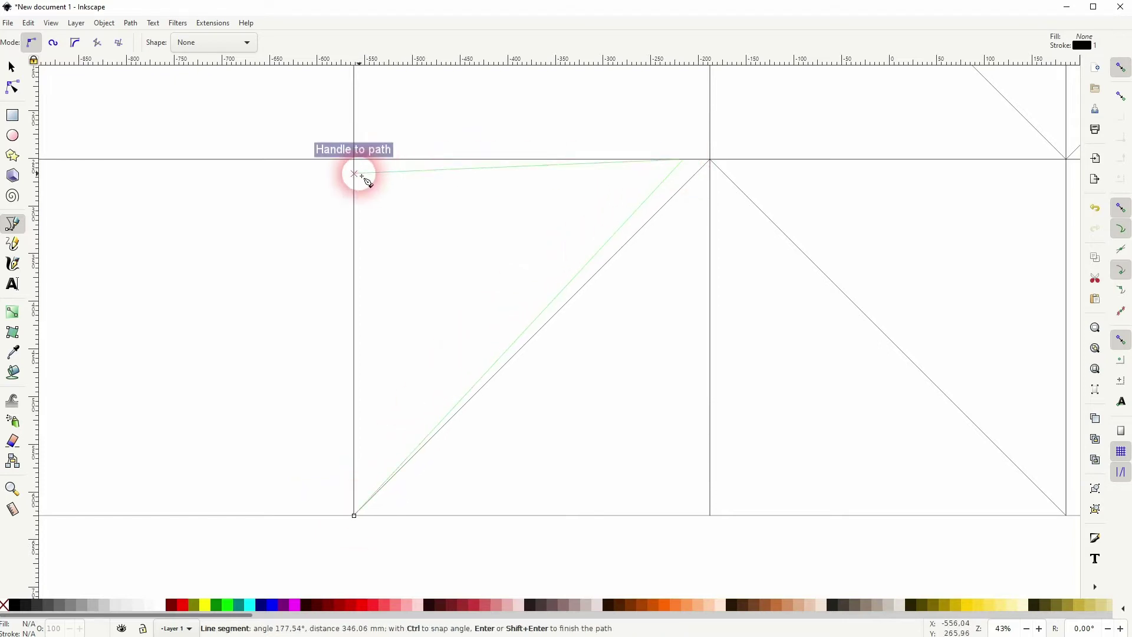
pyautogui.click(354, 174)
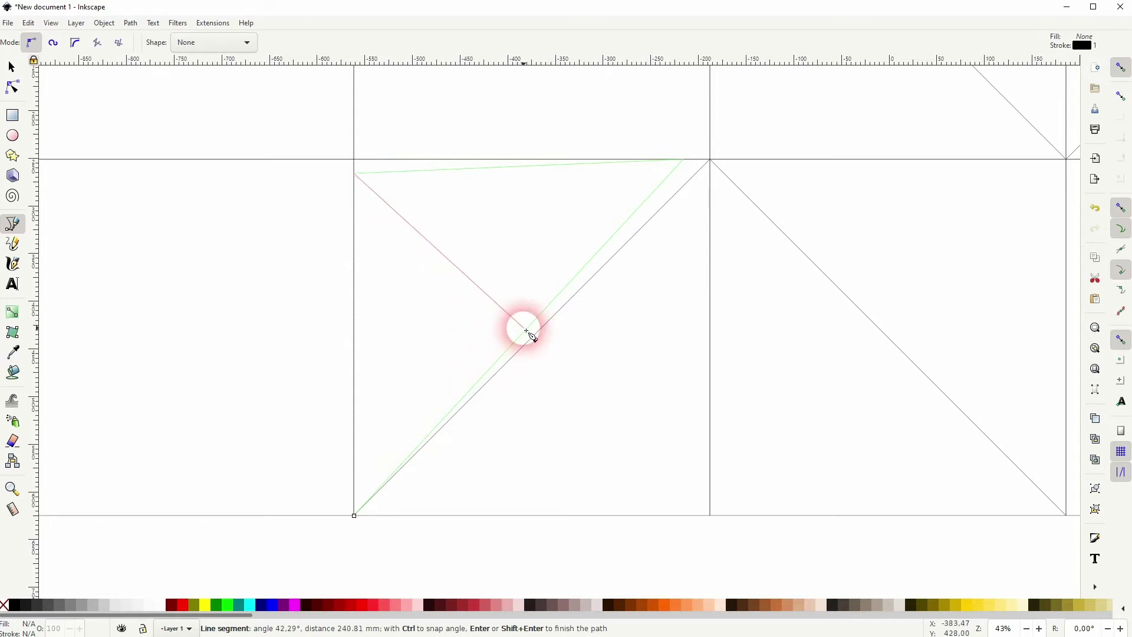
pyautogui.press('Return')
pyautogui.press('s')
pyautogui.press('Escape')
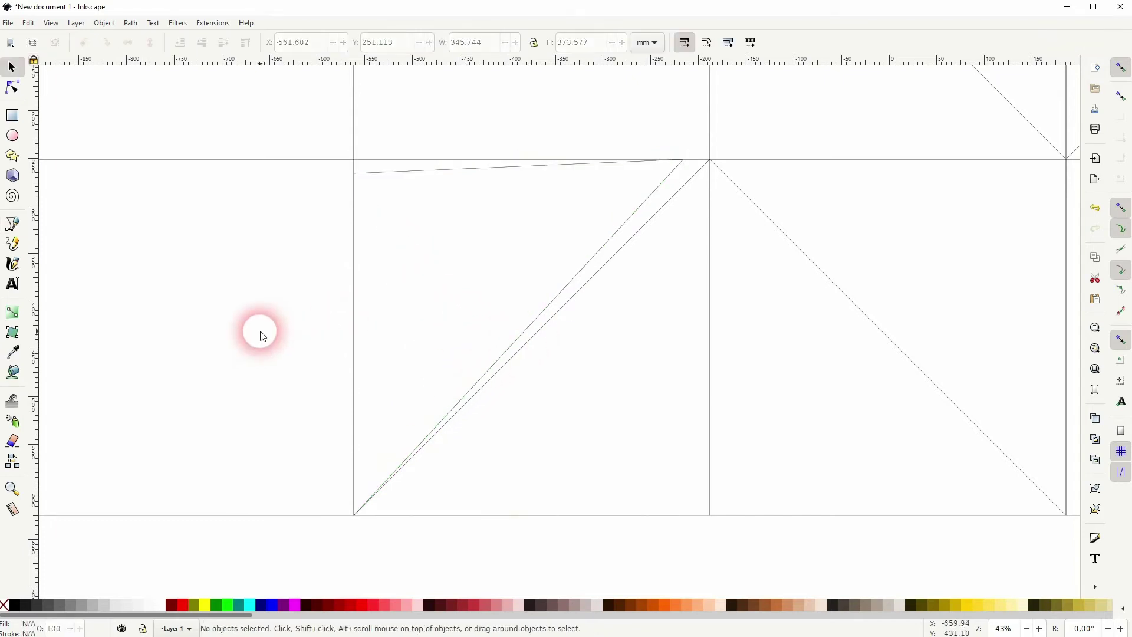
# - Add the next spiral line from the left edge to near bottom-left and along the top edge
pyautogui.press('b')
pyautogui.click(353, 174)
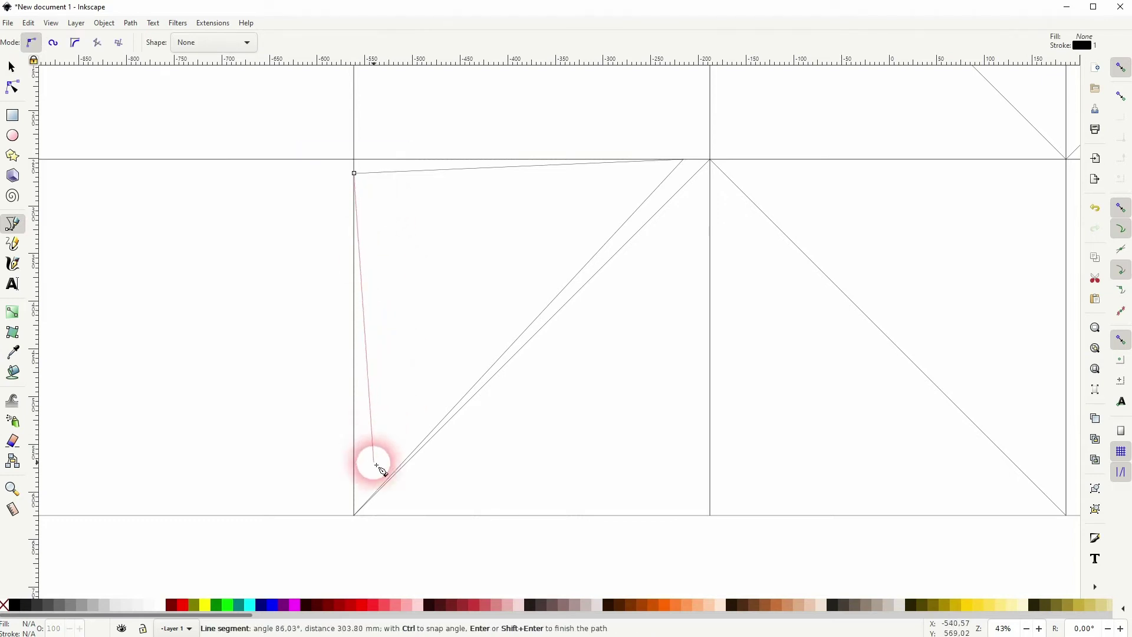
pyautogui.click(377, 489)
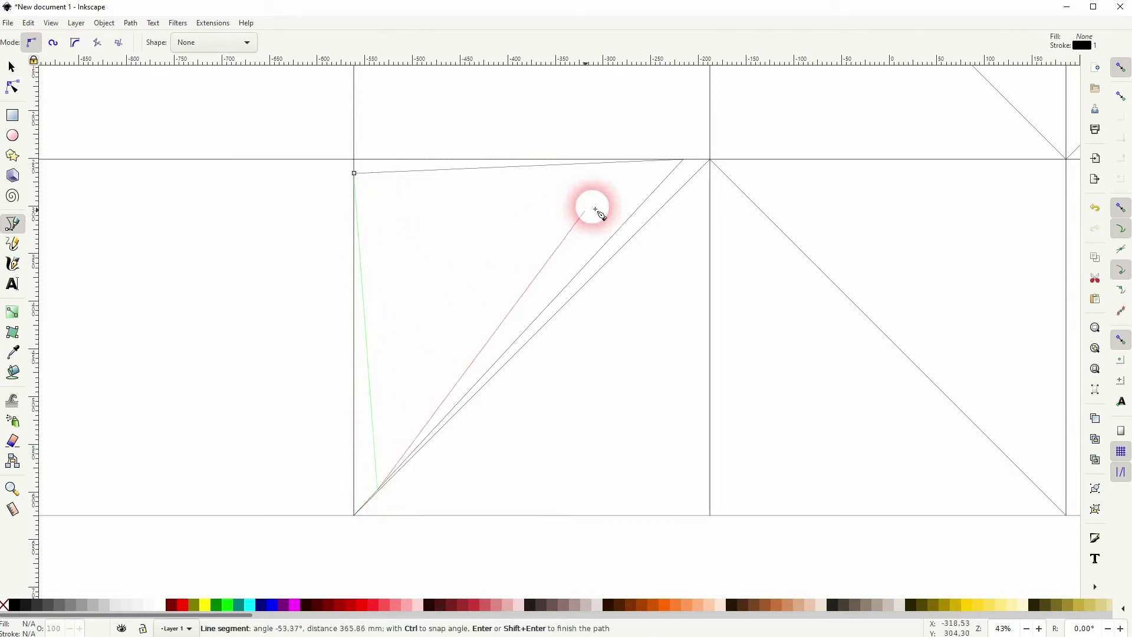
pyautogui.click(629, 170)
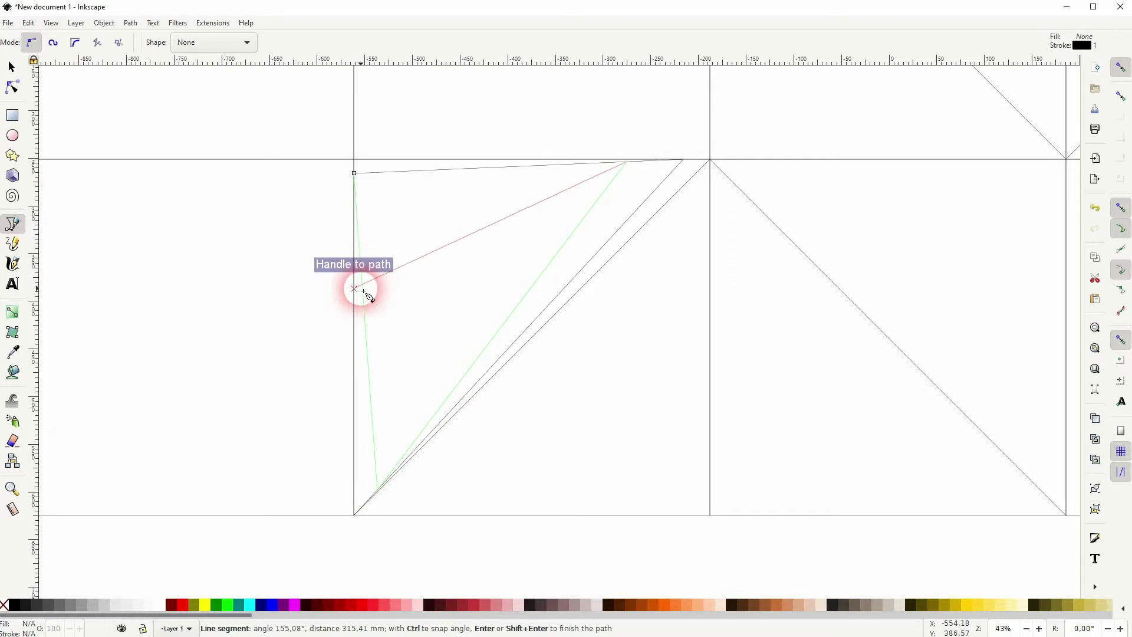
pyautogui.press('Return')
pyautogui.press('s')
pyautogui.click(475, 260)
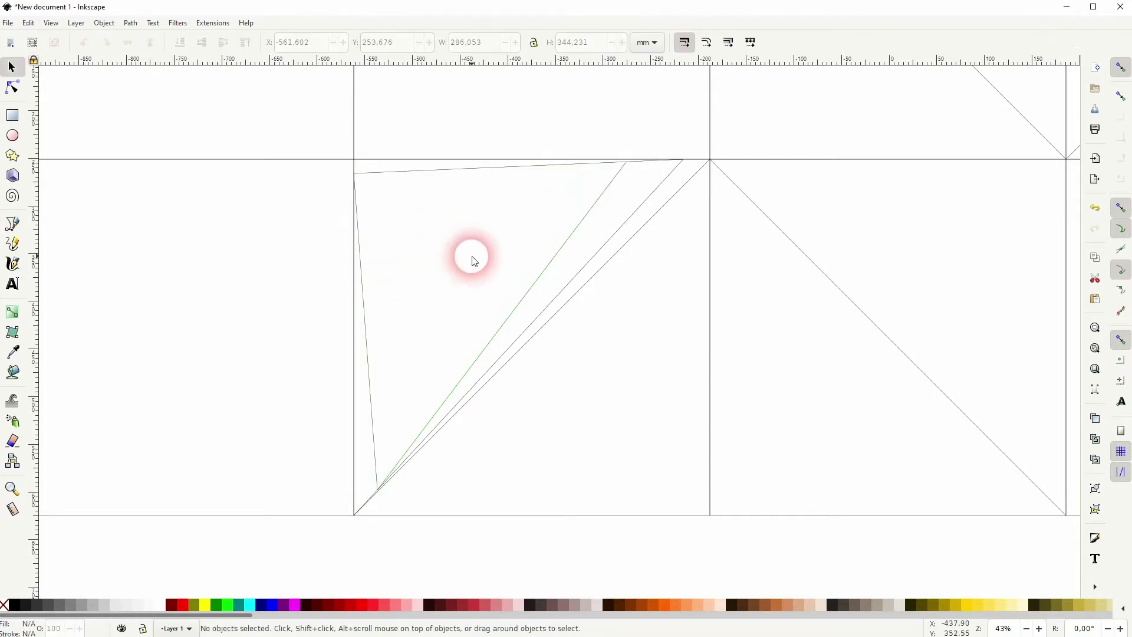
# - Continue the spiral with further inward lines between the left edge, bottom-left and top edge
pyautogui.press('b')
pyautogui.click(620, 171)
pyautogui.click(370, 221)
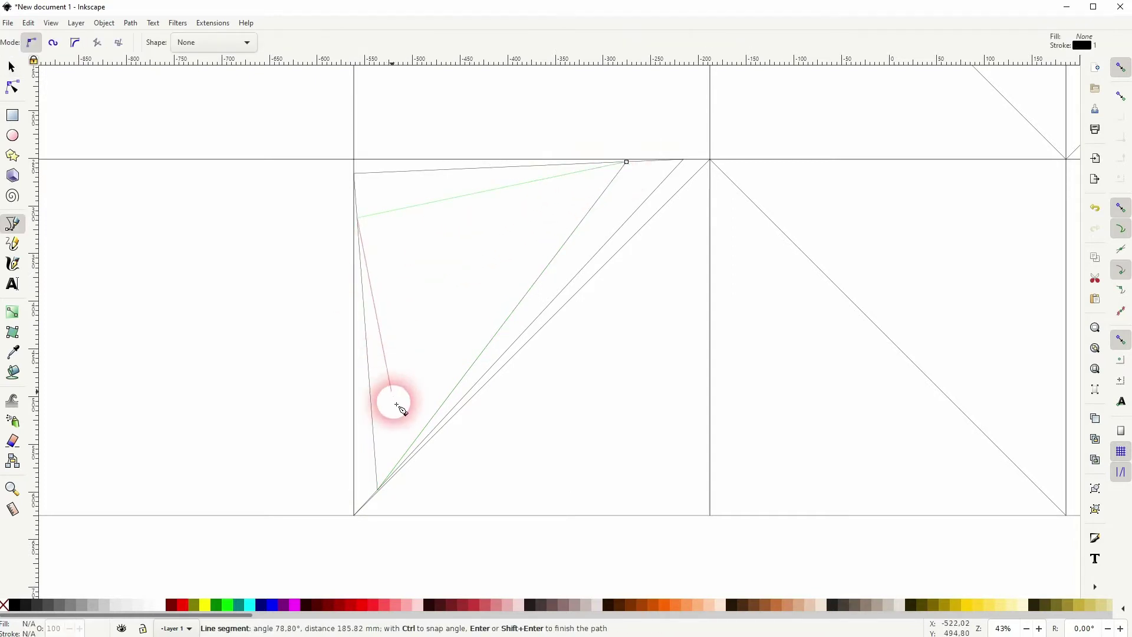
pyautogui.click(405, 454)
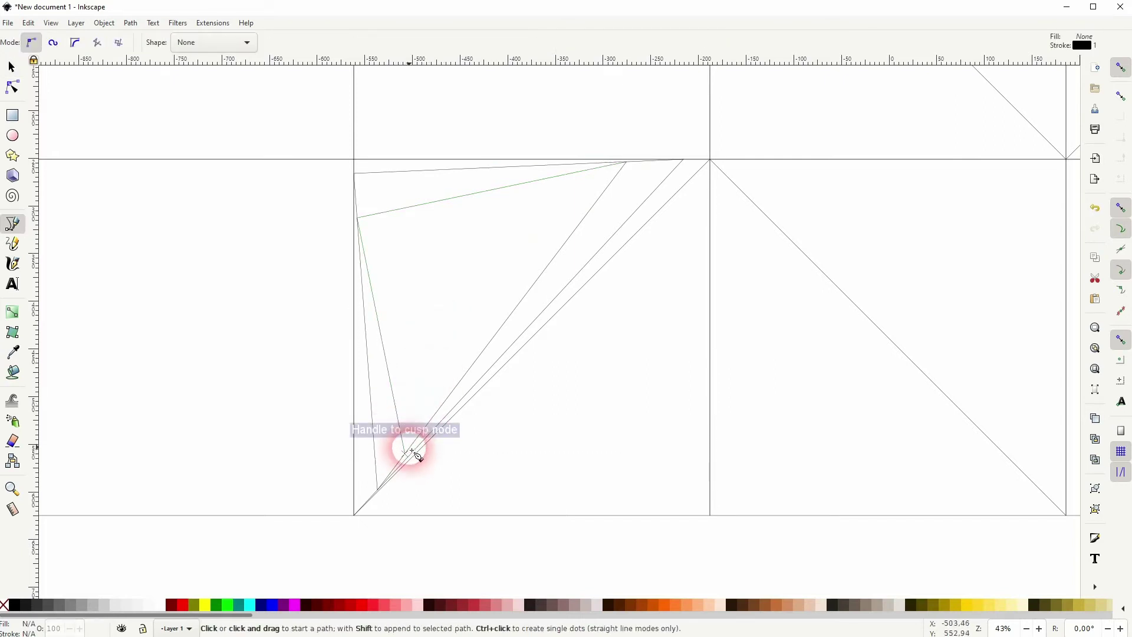
pyautogui.click(558, 177)
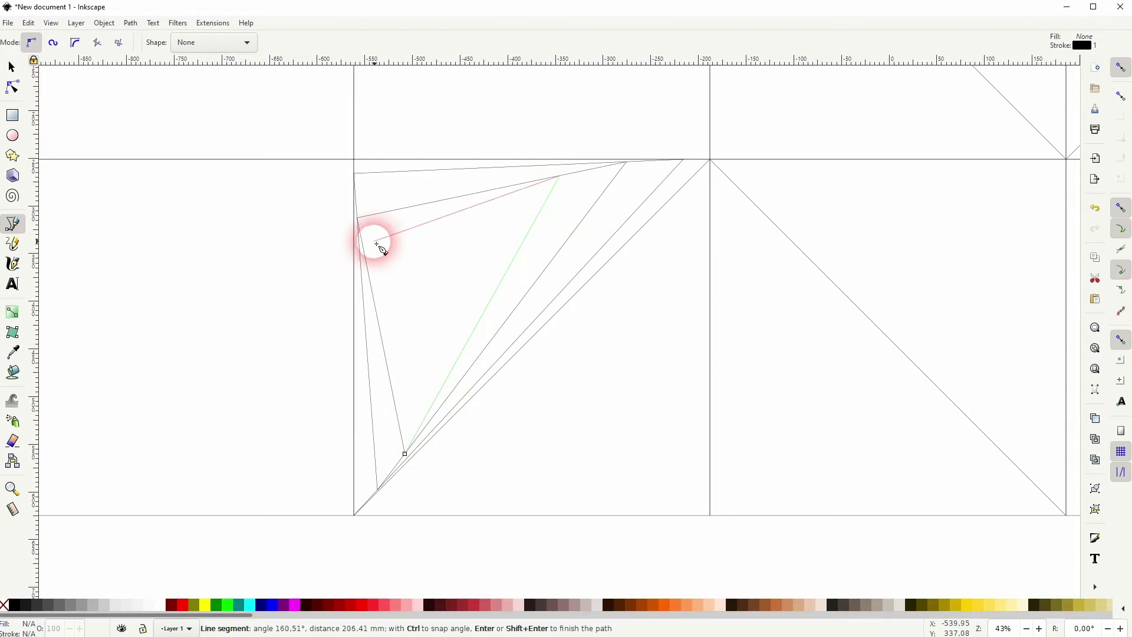
pyautogui.click(378, 254)
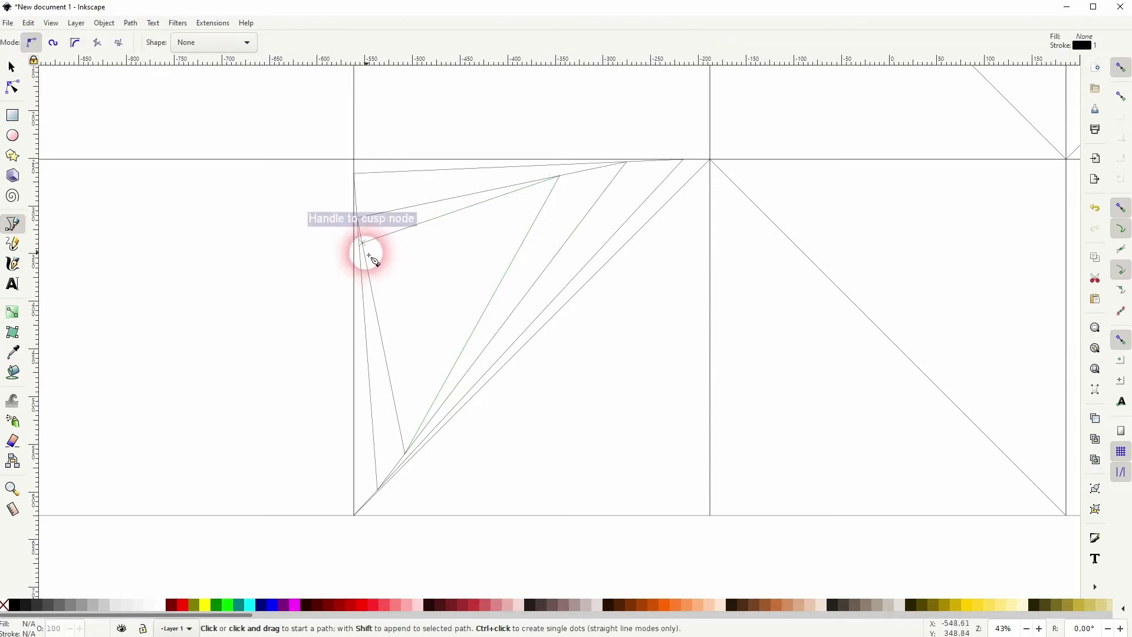
pyautogui.click(421, 411)
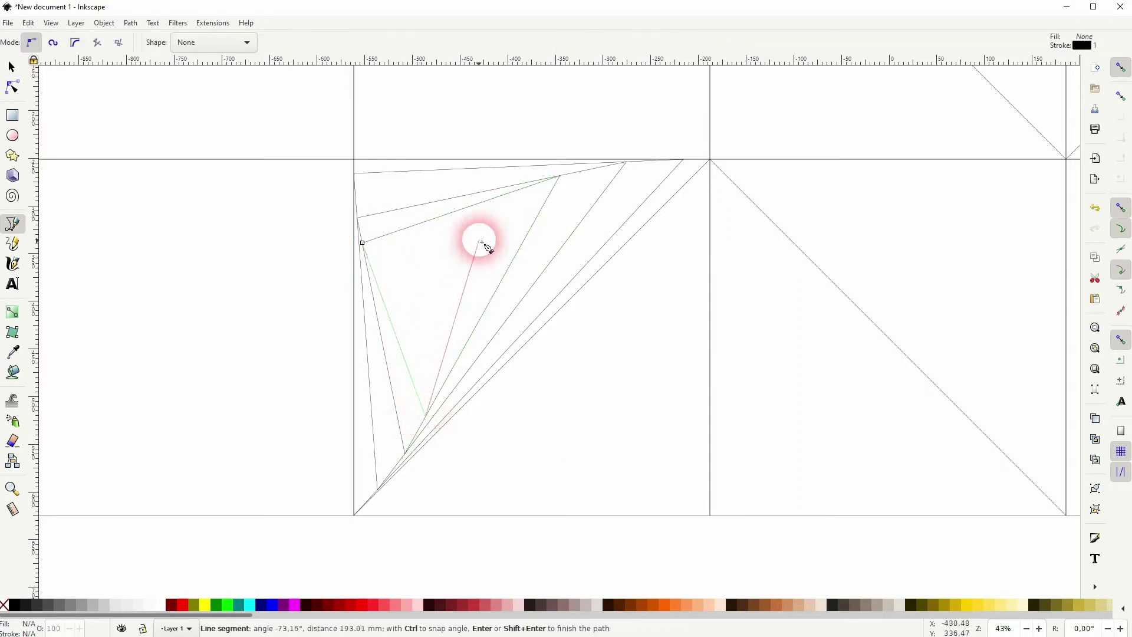
pyautogui.doubleClick(510, 192)
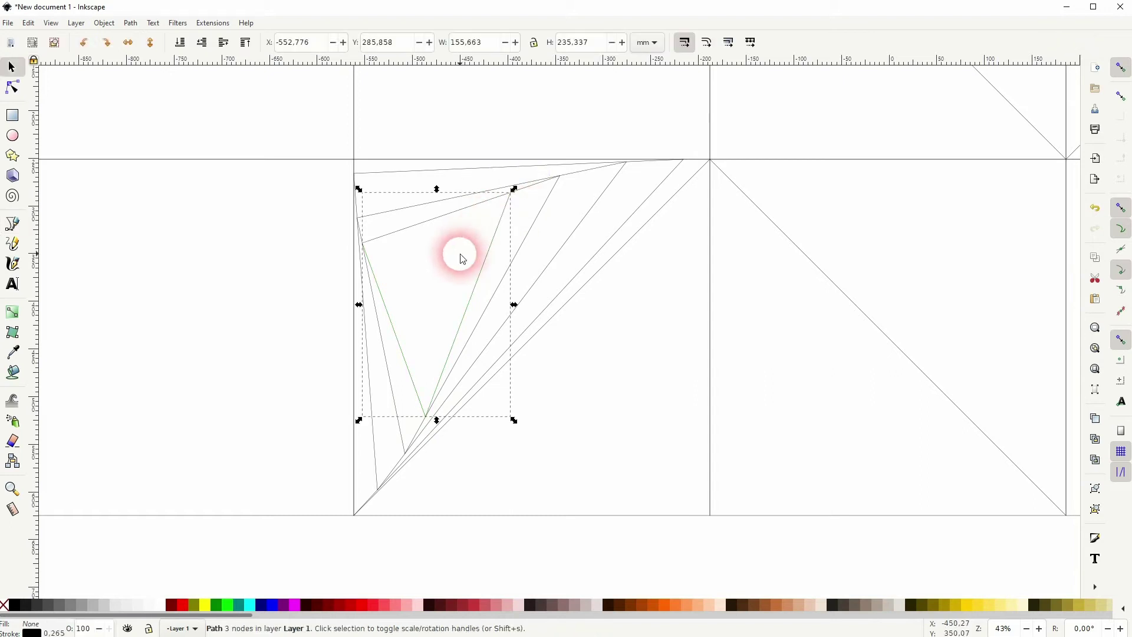
pyautogui.moveTo(510, 193); pyautogui.dragTo(505, 207)
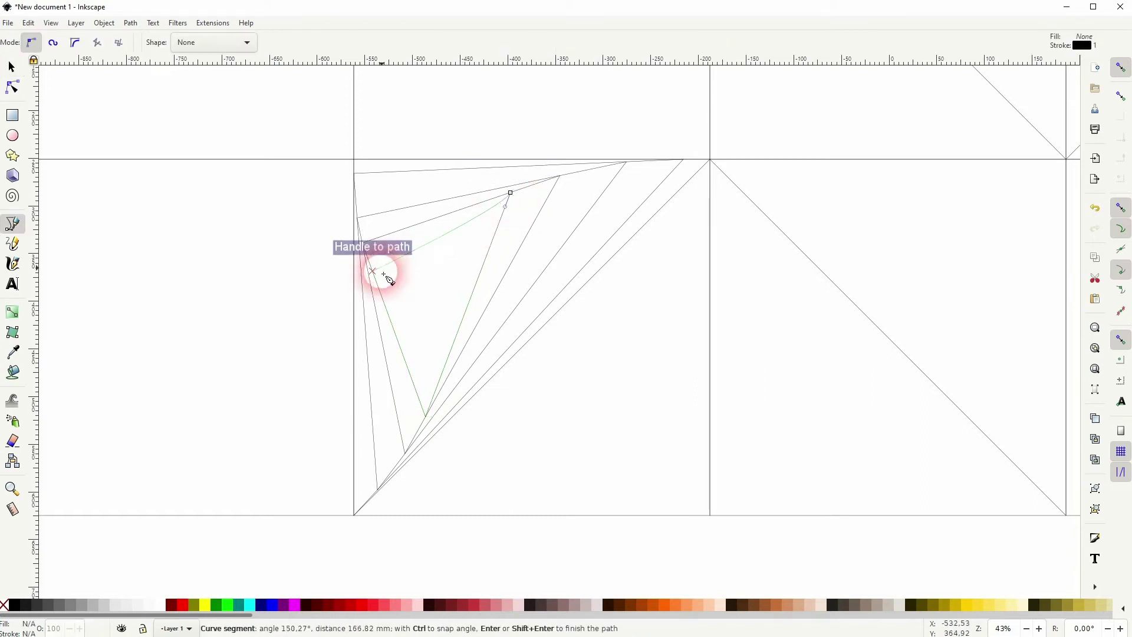
pyautogui.click(384, 274)
pyautogui.doubleClick(442, 374)
pyautogui.press('Escape')
# - Draw two more spiral lines stepping closer to the tile's centre
pyautogui.press('b')
pyautogui.click(448, 369)
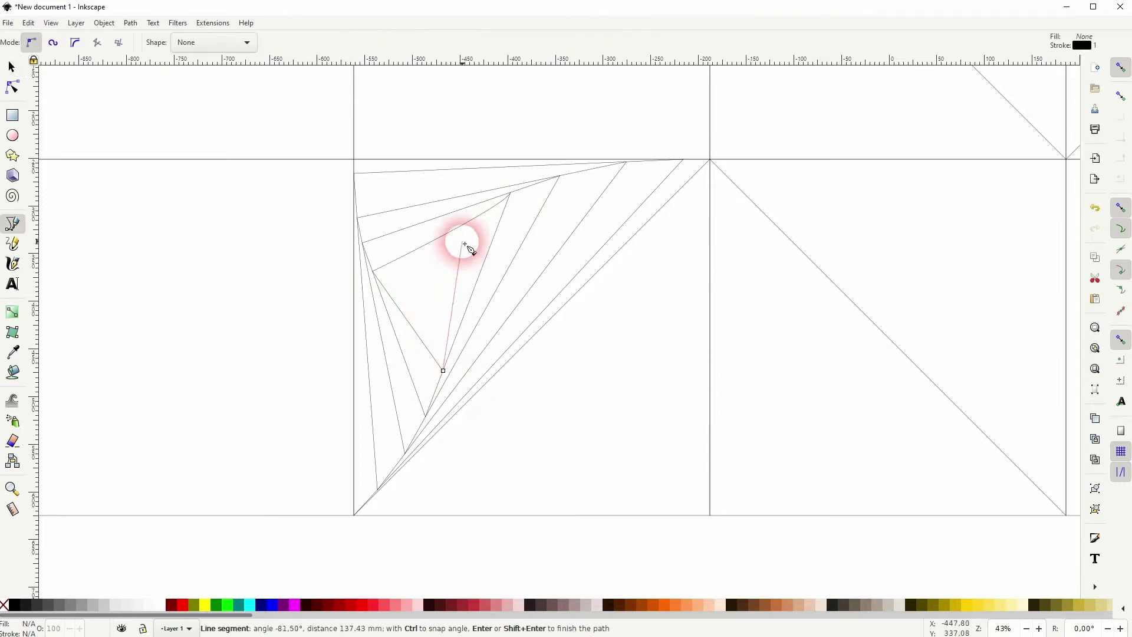
pyautogui.click(475, 221)
pyautogui.doubleClick(389, 291)
pyautogui.press('Escape')
pyautogui.press('b')
pyautogui.click(387, 291)
pyautogui.click(450, 330)
pyautogui.doubleClick(448, 250)
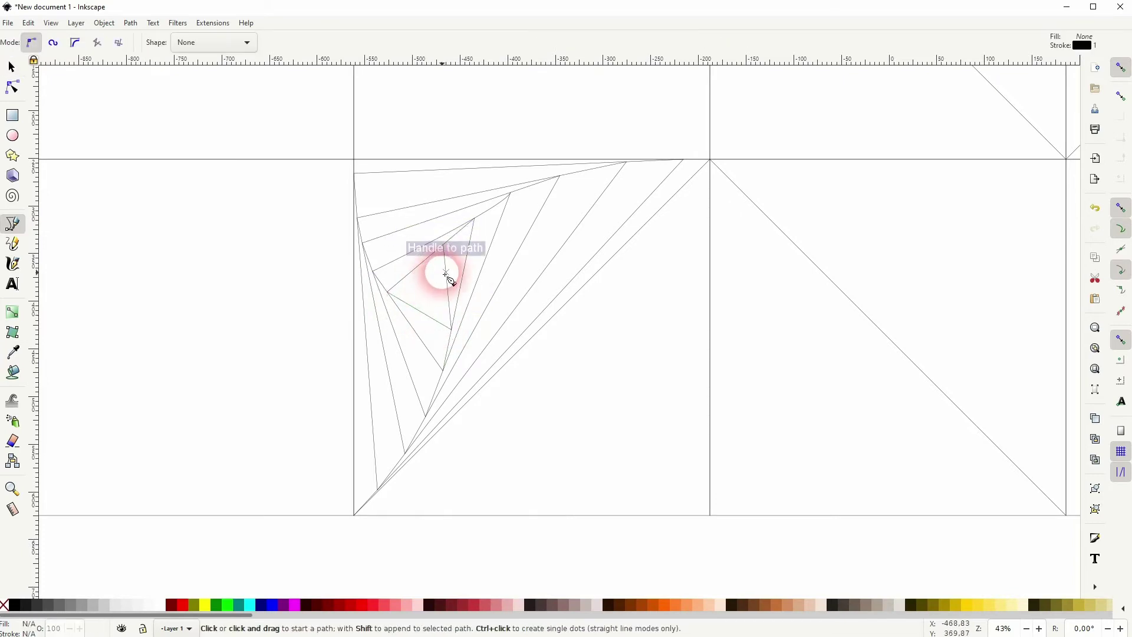
# - Add the inner spiral line with its innermost corners
pyautogui.click(444, 250)
pyautogui.click(411, 305)
pyautogui.click(450, 306)
pyautogui.press('Return')
pyautogui.press('Escape')
pyautogui.press('s')
pyautogui.press('b')
# - Close the spiral with a small central triangle
pyautogui.click(449, 305)
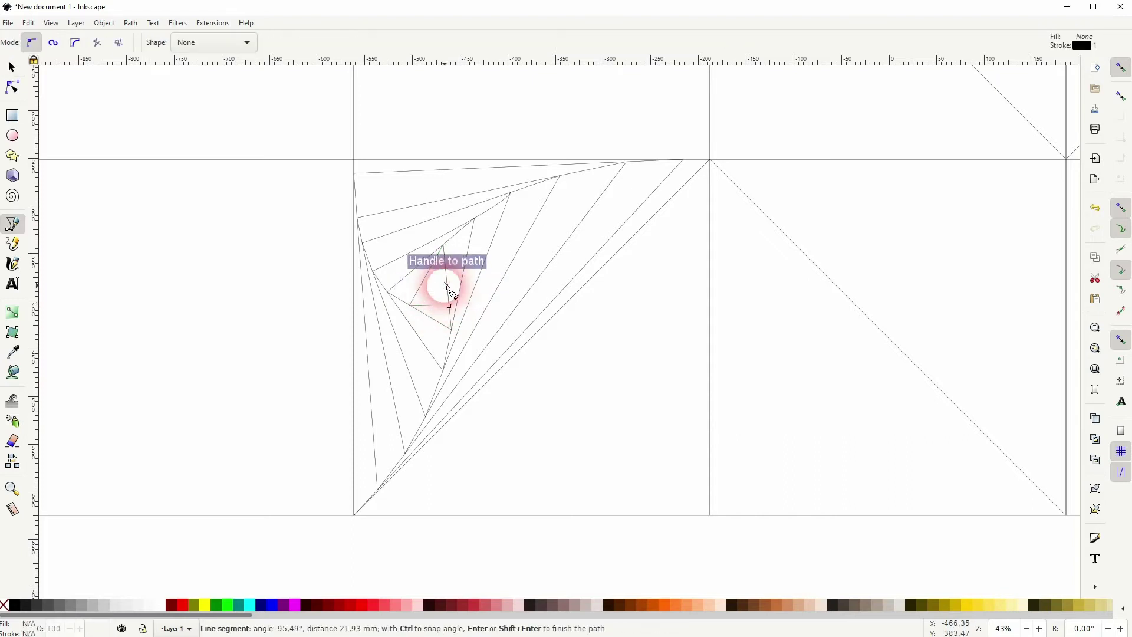
pyautogui.click(431, 270)
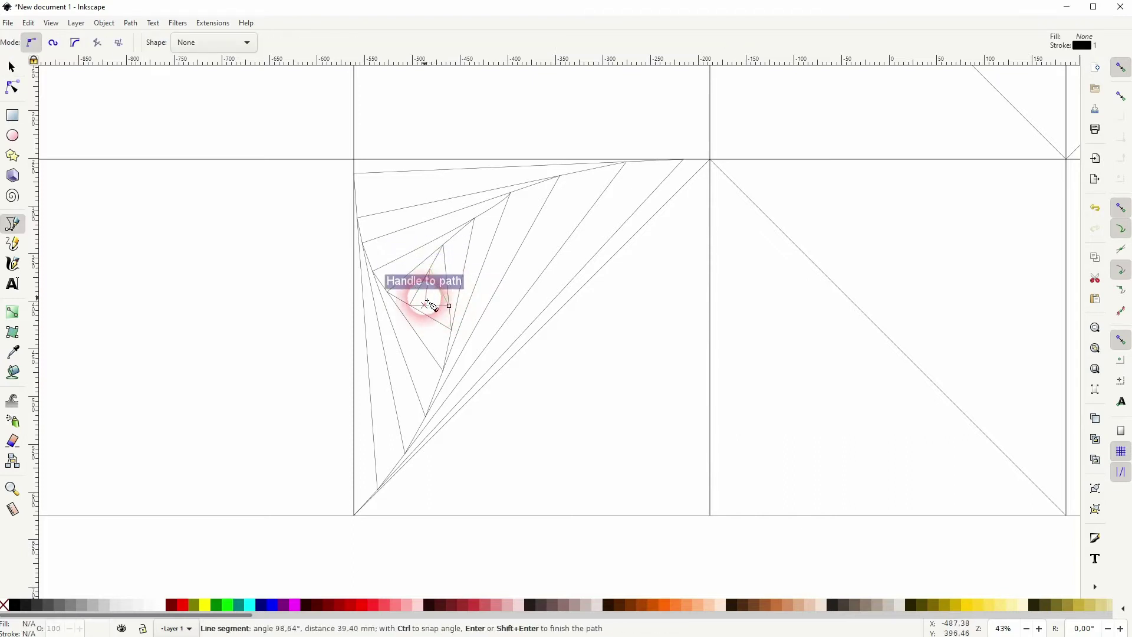
pyautogui.click(431, 307)
pyautogui.press('Return')
pyautogui.press('s')
pyautogui.click(269, 328)
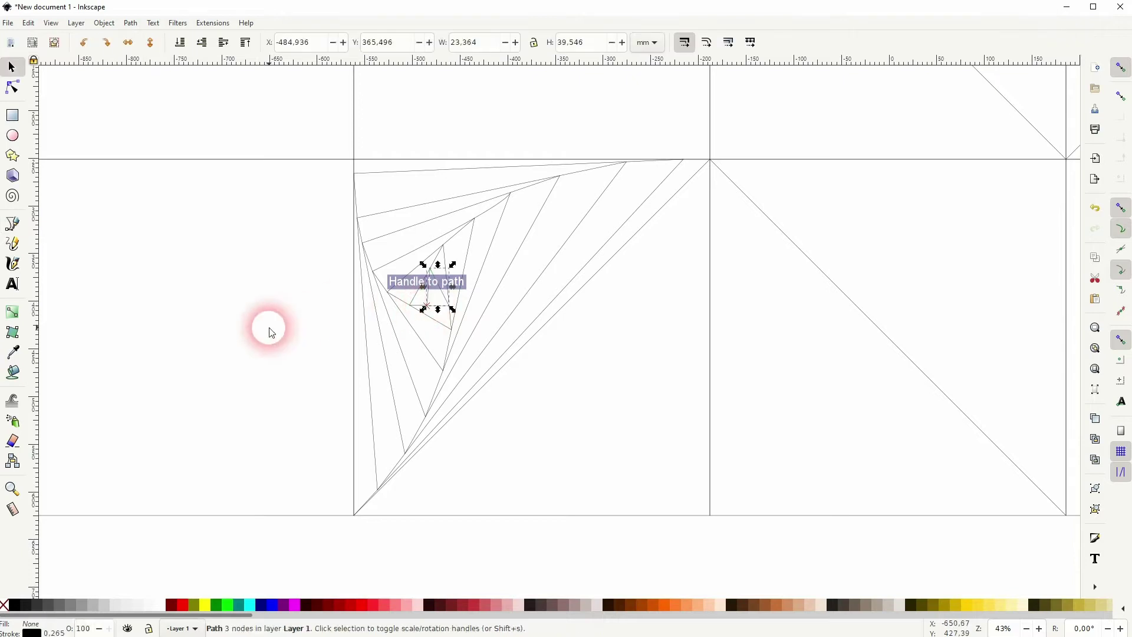
pyautogui.press('b')
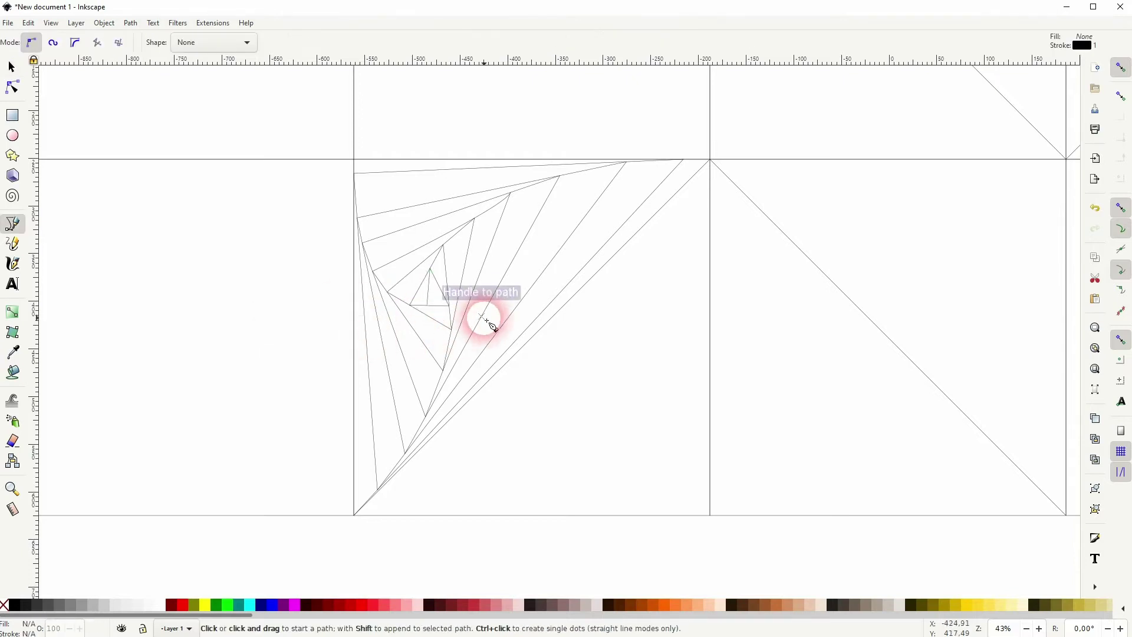
pyautogui.scroll(-1, 530, 390)
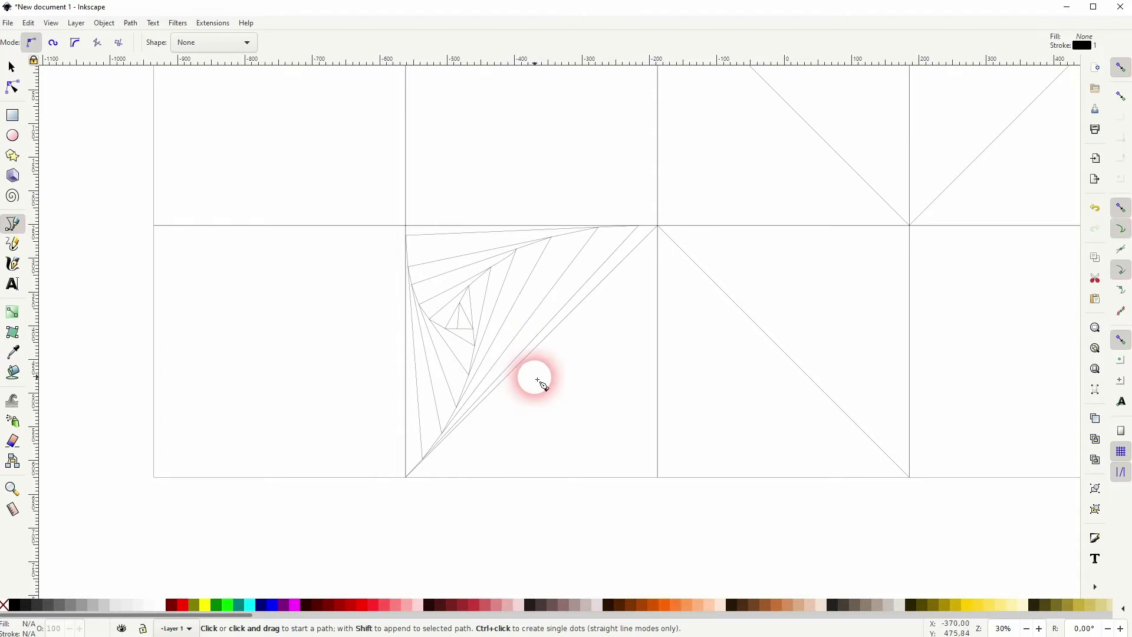
# - Copy the finished spiral tile to a spare spot left of the grid
pyautogui.press('s')
pyautogui.moveTo(343, 512); pyautogui.dragTo(672, 157)
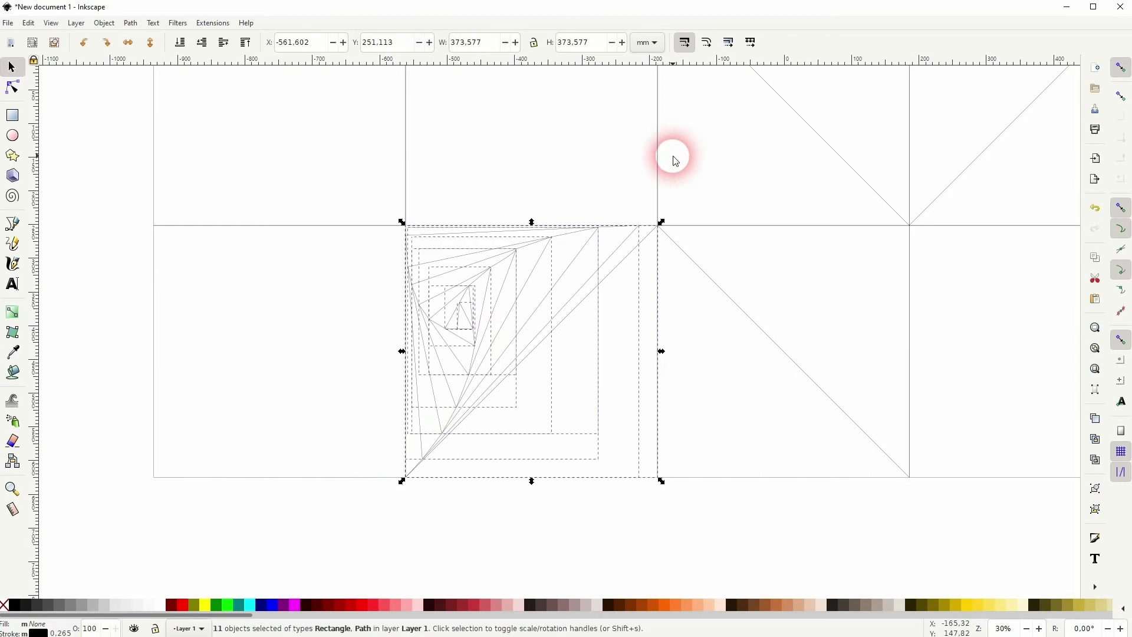
pyautogui.scroll(-1, 554, 300)
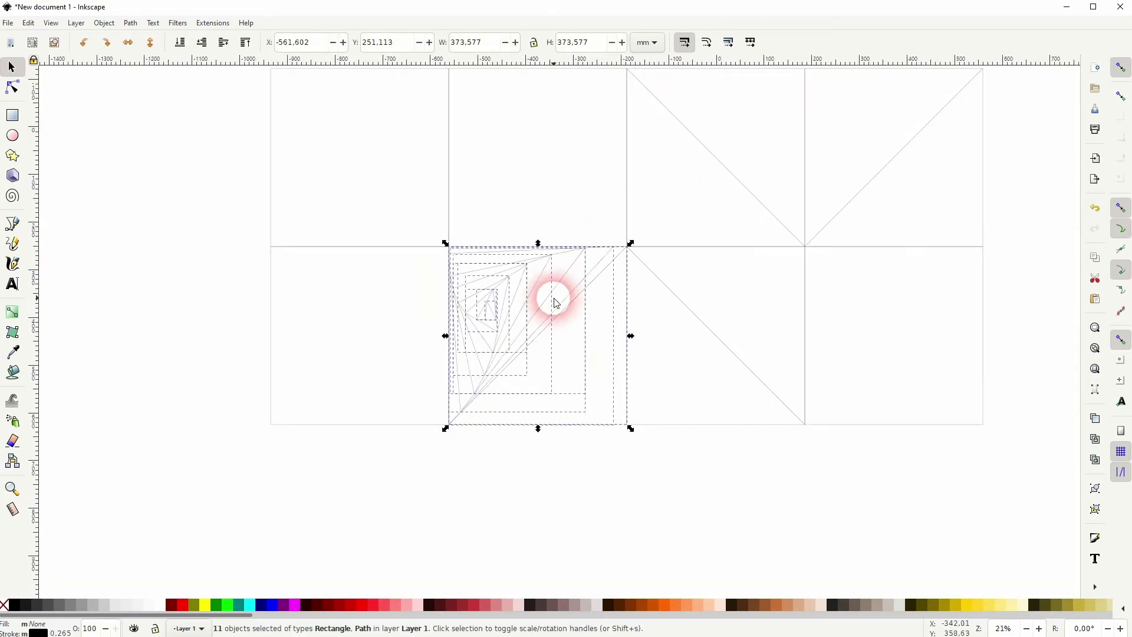
pyautogui.click(483, 309)
pyautogui.moveTo(494, 308); pyautogui.dragTo(112, 288)
# - Delete the outer square frame from the spare copy
pyautogui.click(164, 147)
pyautogui.click(221, 450)
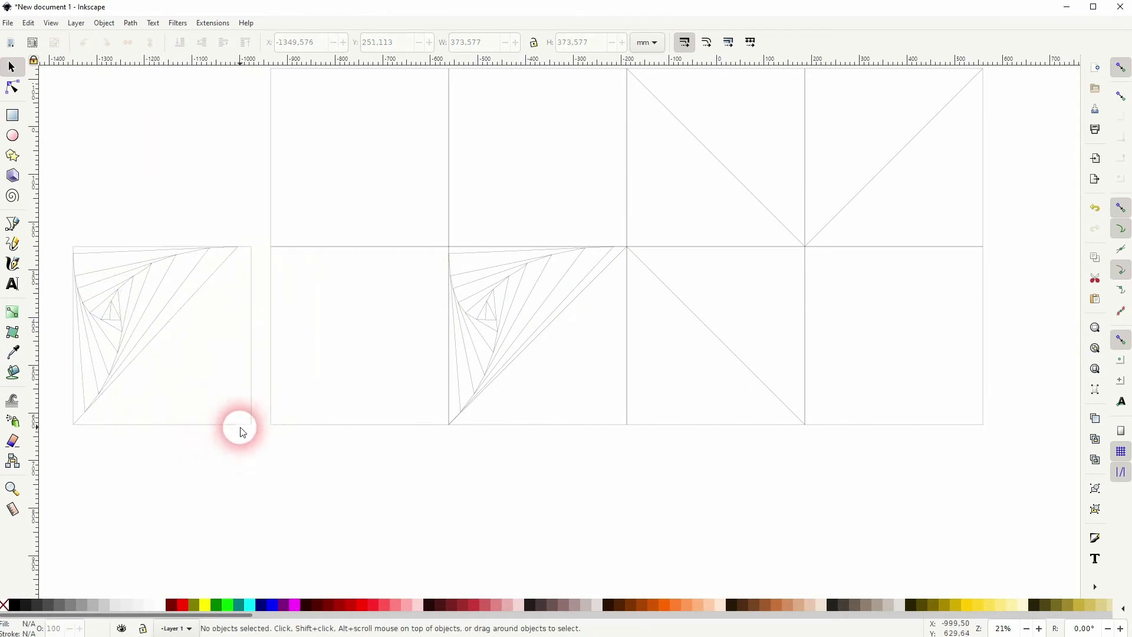
pyautogui.click(242, 427)
pyautogui.press('Delete')
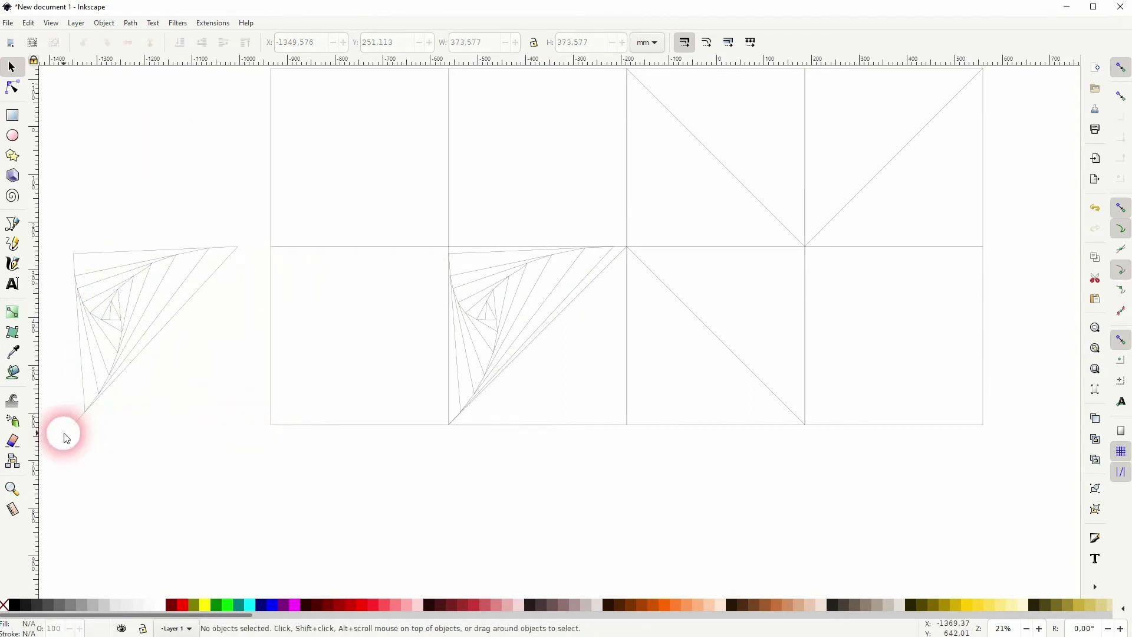
# - Place a copy of the spare spiral into the top-right tile
pyautogui.moveTo(57, 443); pyautogui.dragTo(263, 224)
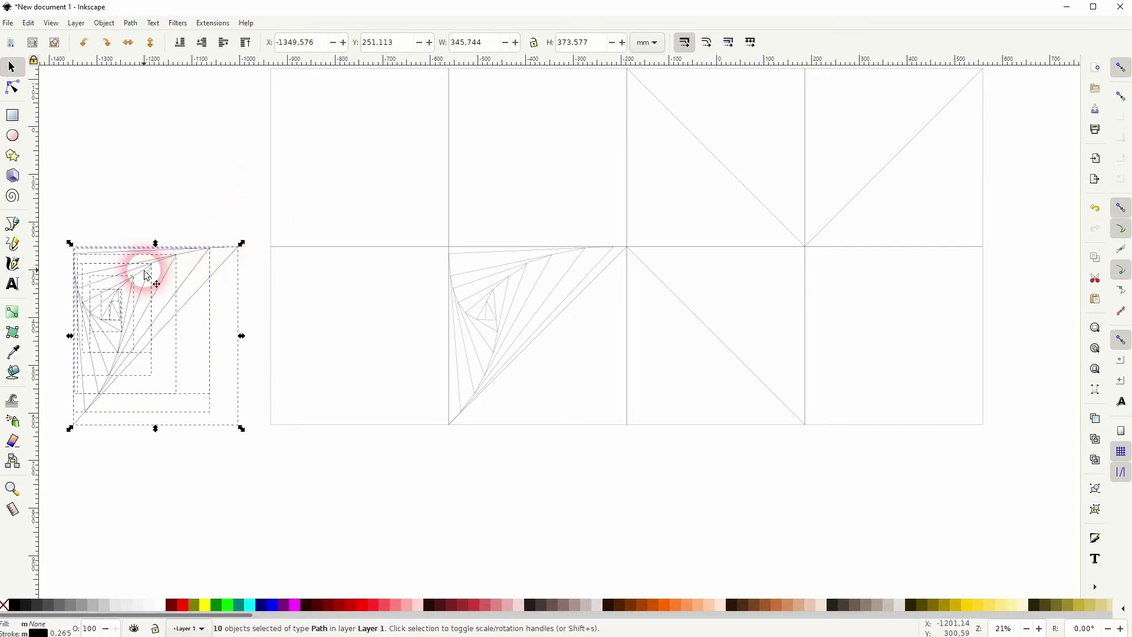
pyautogui.keyDown('ctrl'); pyautogui.scroll(-1, 148, 276); pyautogui.keyUp('ctrl')
pyautogui.moveTo(144, 296); pyautogui.dragTo(670, 171)
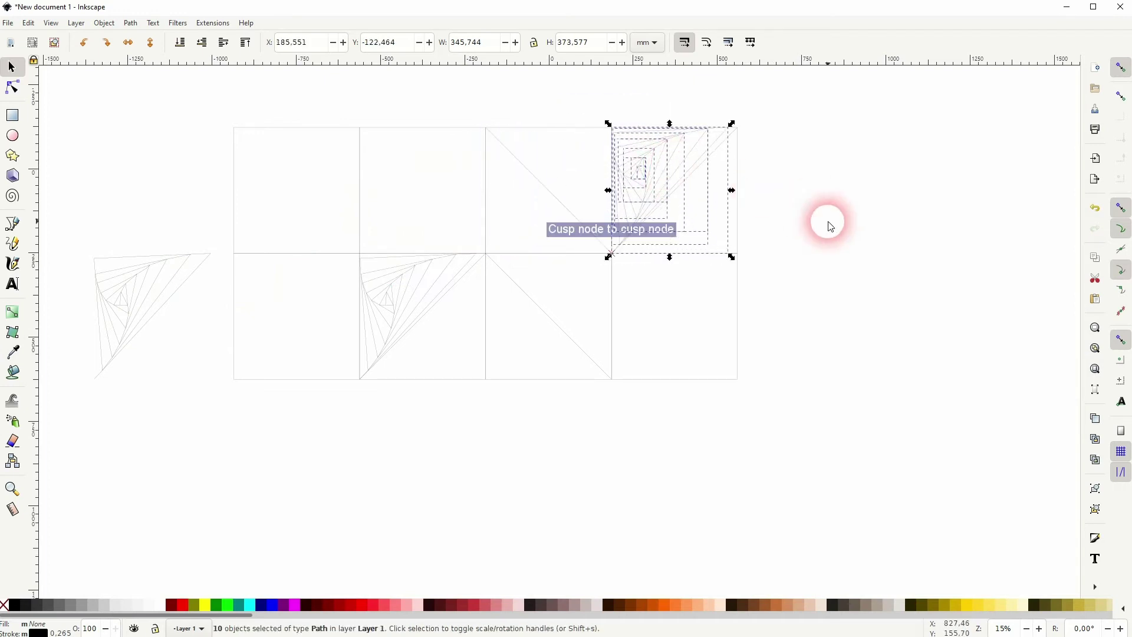
pyautogui.click(755, 207)
# - Flip the spare spiral horizontally and drag a copy beside the original tile
pyautogui.moveTo(67, 410); pyautogui.dragTo(213, 222)
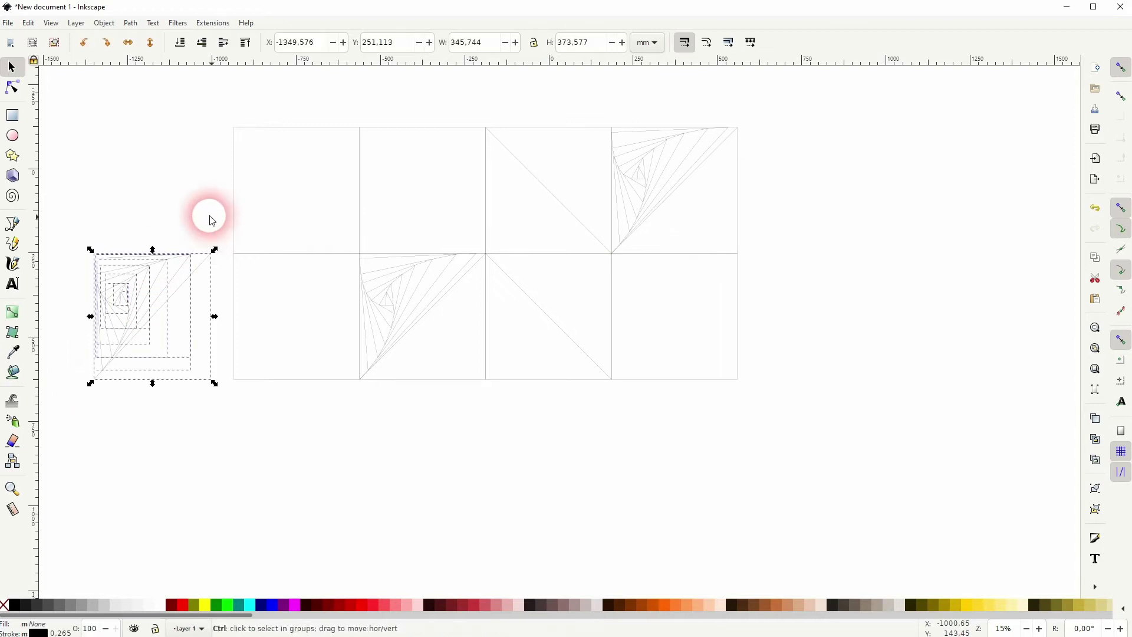
pyautogui.click(128, 42)
pyautogui.moveTo(184, 301); pyautogui.dragTo(588, 174)
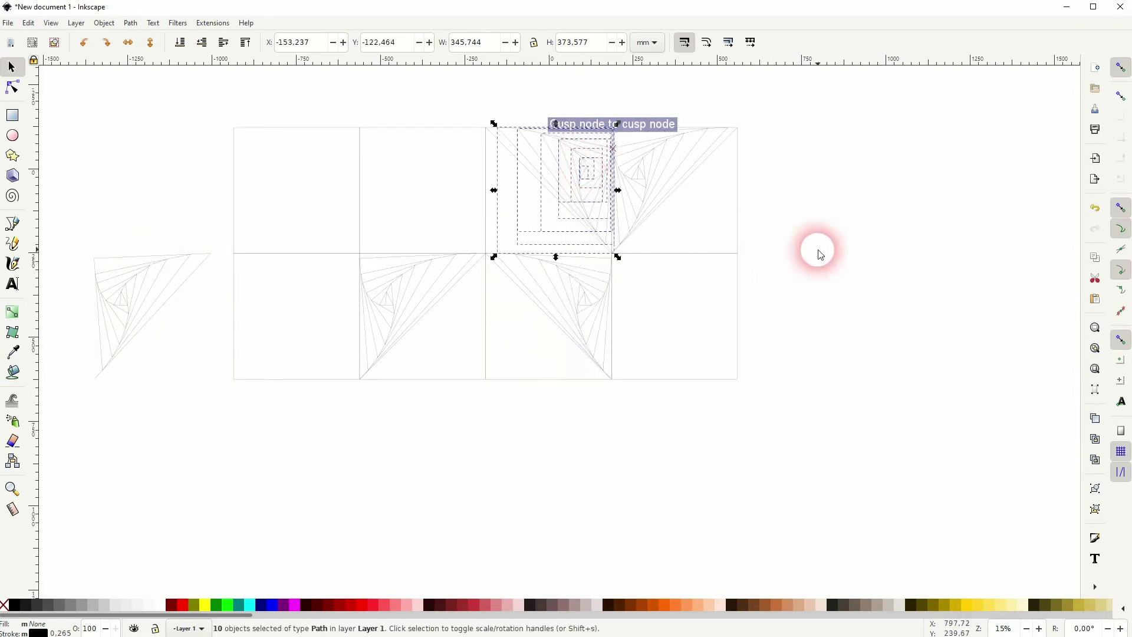
# - Undo the misplaced spiral copy in the top row
pyautogui.click(816, 248)
pyautogui.scroll(2, 587, 170)
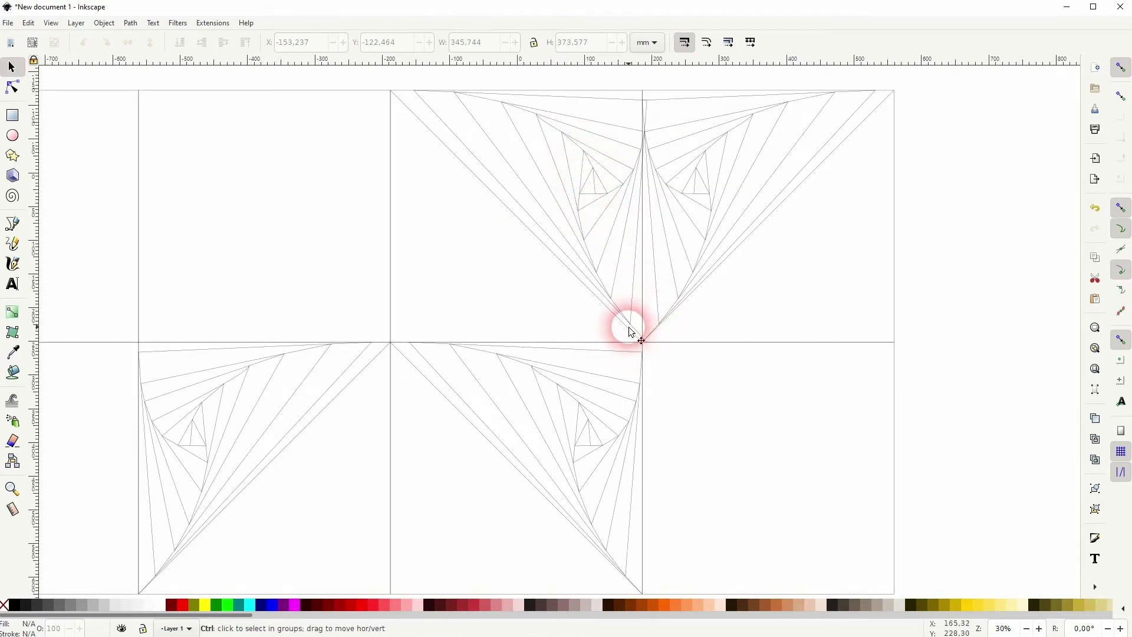
pyautogui.scroll(3, 637, 338)
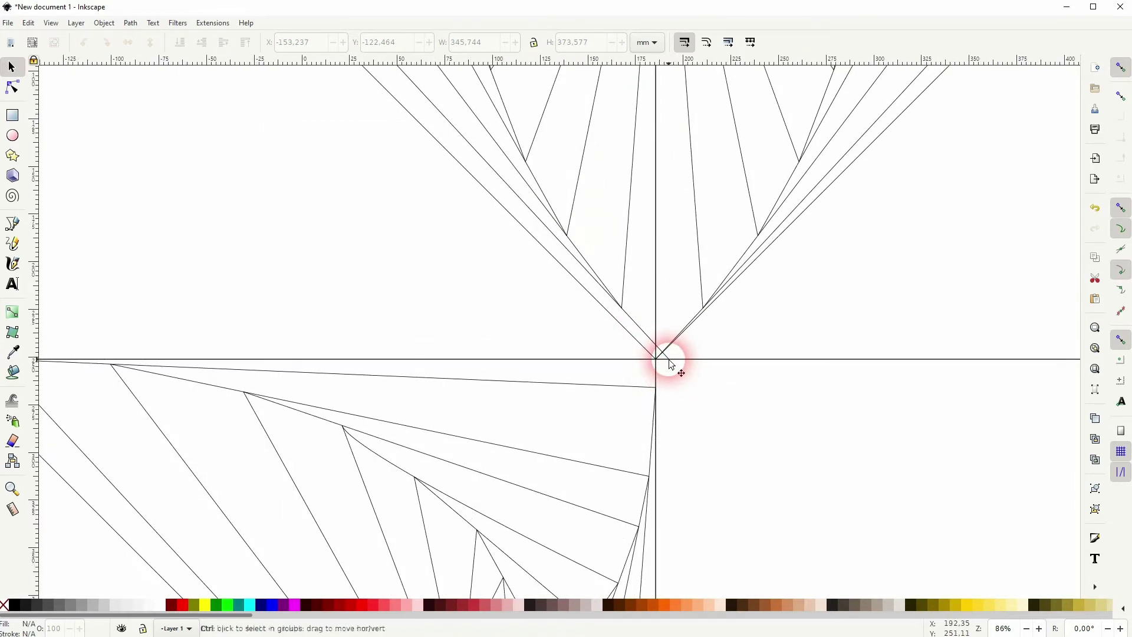
pyautogui.hotkey('ctrl', 'z')
# - Flip the spare spiral horizontally and move the copy into the top row's third tile
pyautogui.scroll(-4, 670, 361)
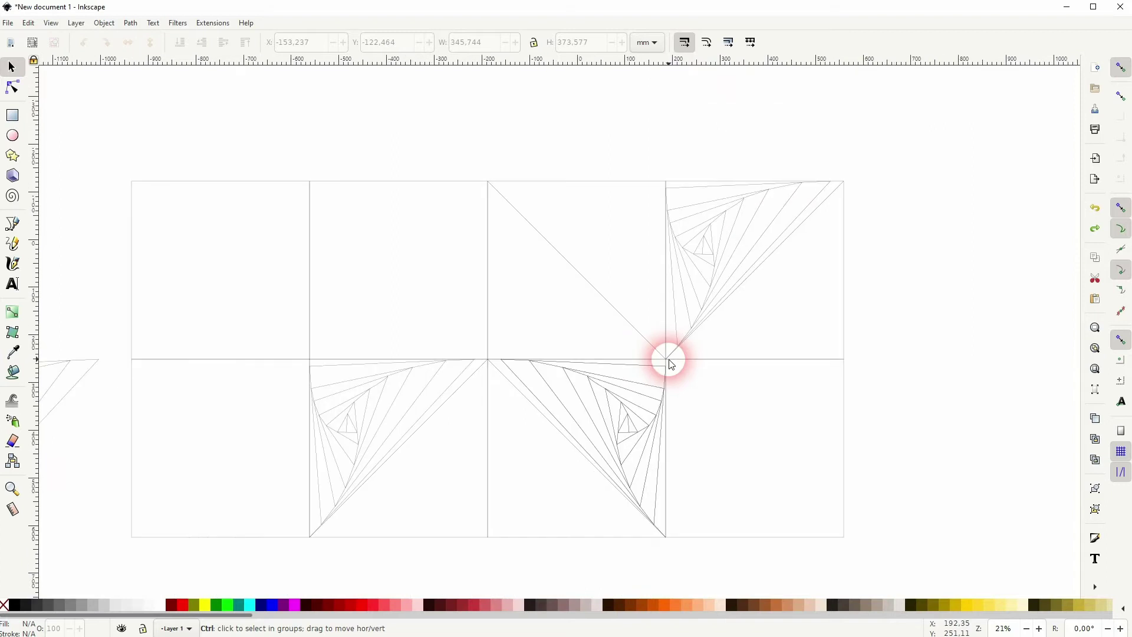
pyautogui.hscroll(-6, 440, 437)
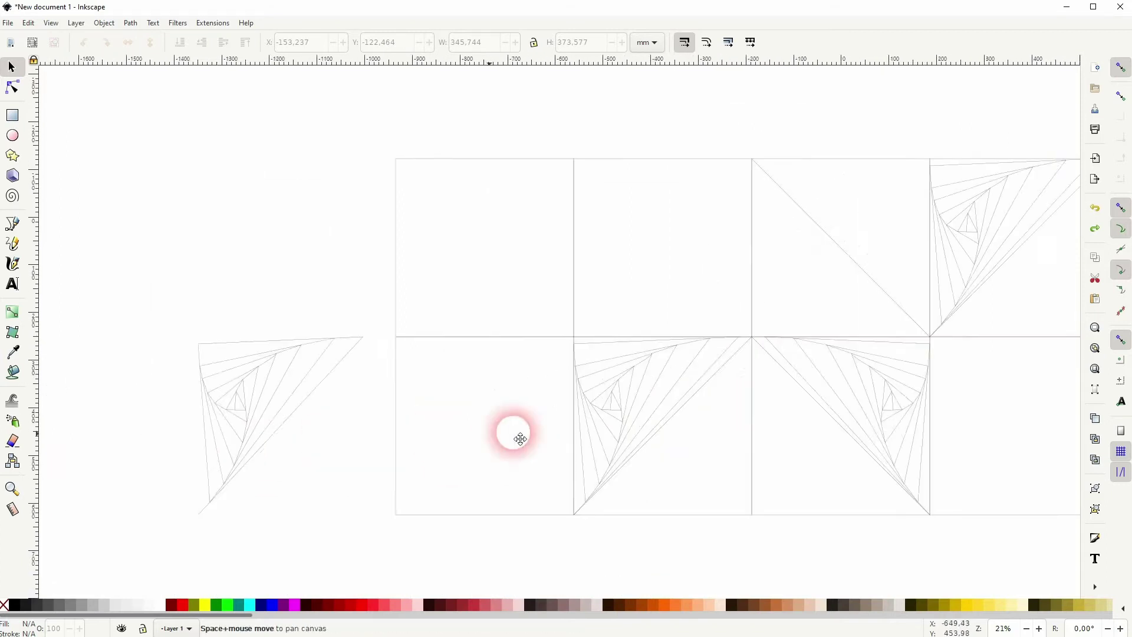
pyautogui.moveTo(174, 547); pyautogui.dragTo(412, 277)
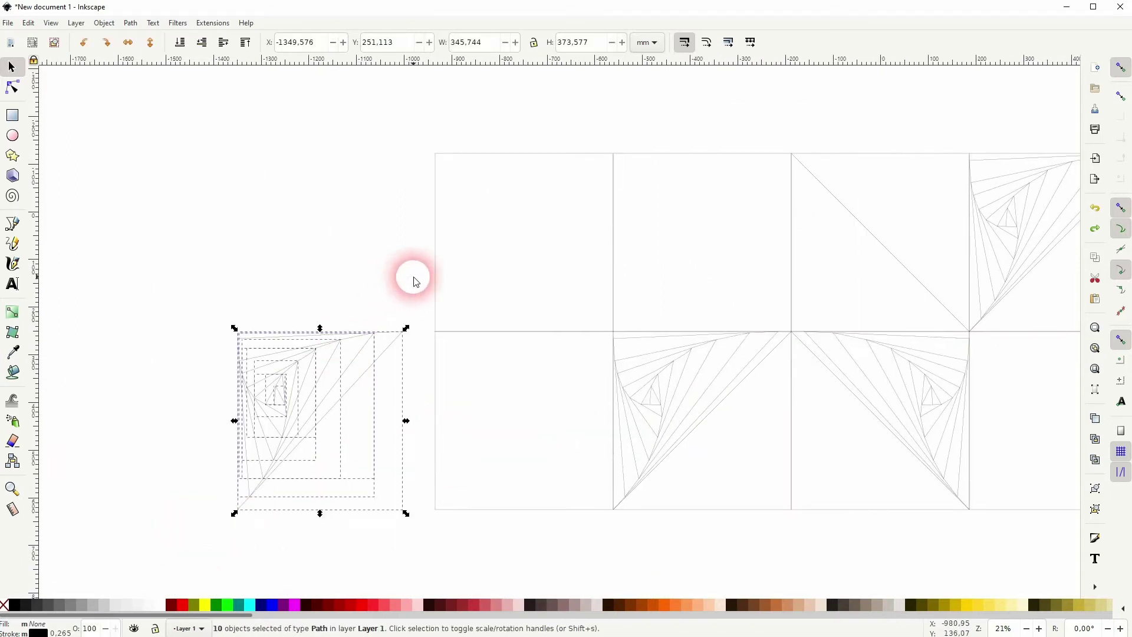
pyautogui.click(128, 43)
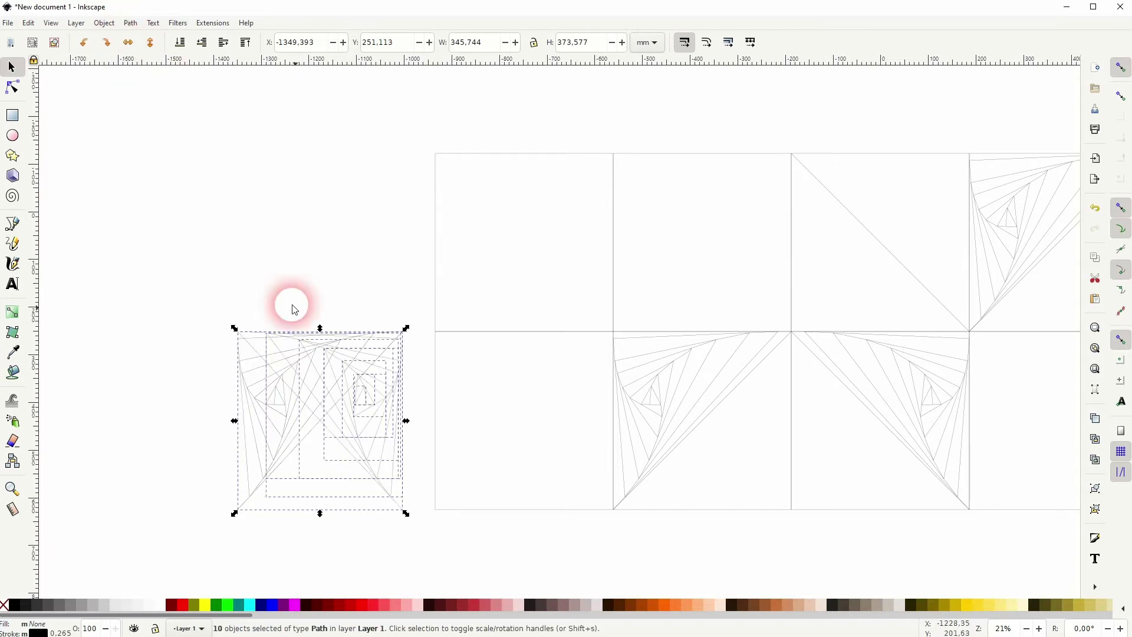
pyautogui.moveTo(379, 401); pyautogui.dragTo(942, 221)
pyautogui.click(904, 140)
pyautogui.hscroll(5, 996, 196)
pyautogui.scroll(-1, 996, 195)
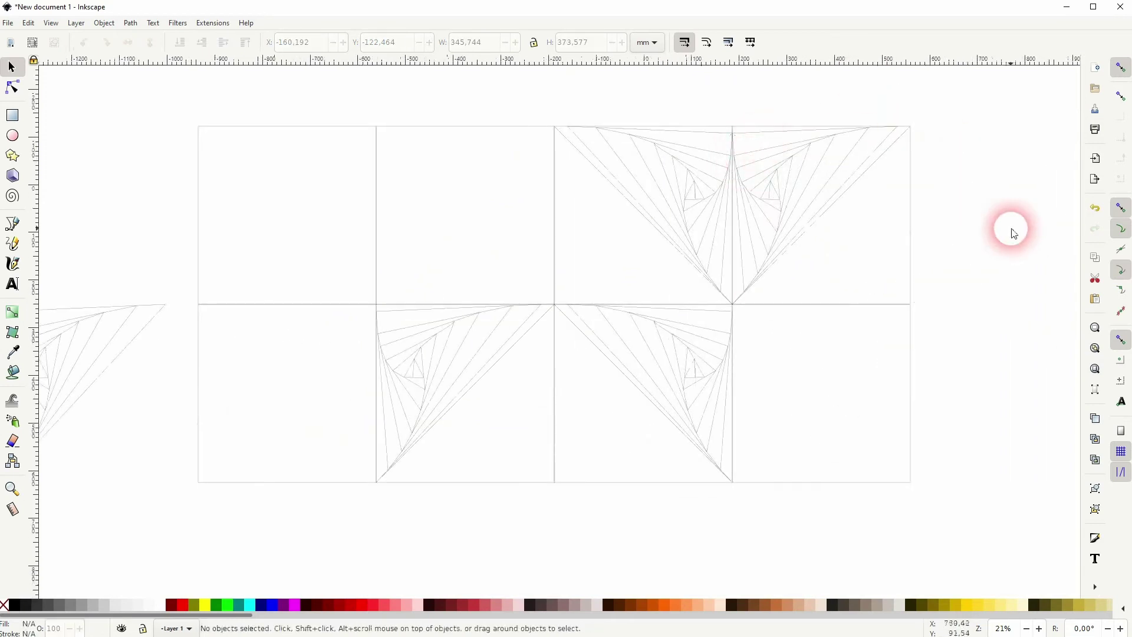
pyautogui.moveTo(753, 258); pyautogui.dragTo(876, 229)
pyautogui.scroll(-1, 872, 227)
# - Flip the spare spiral copy vertically and move it into the grid's lower row
pyautogui.moveTo(272, 407)
pyautogui.mouseDown()
pyautogui.moveTo(335, 367)
pyautogui.moveTo(473, 199)
pyautogui.mouseUp()
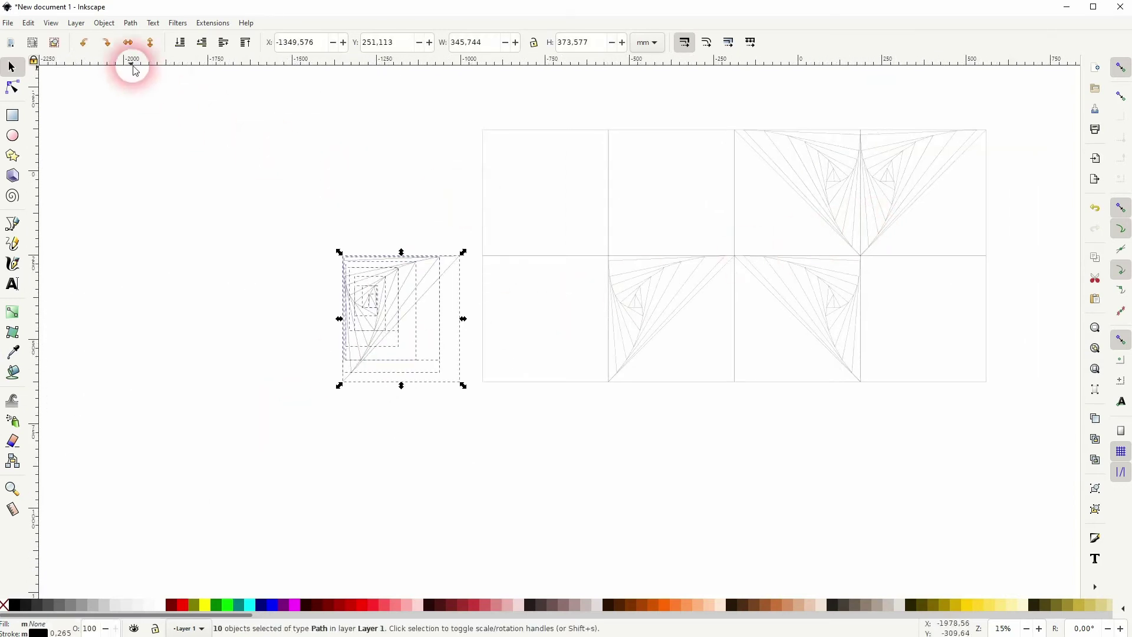
pyautogui.click(155, 46)
pyautogui.moveTo(405, 364); pyautogui.dragTo(798, 365)
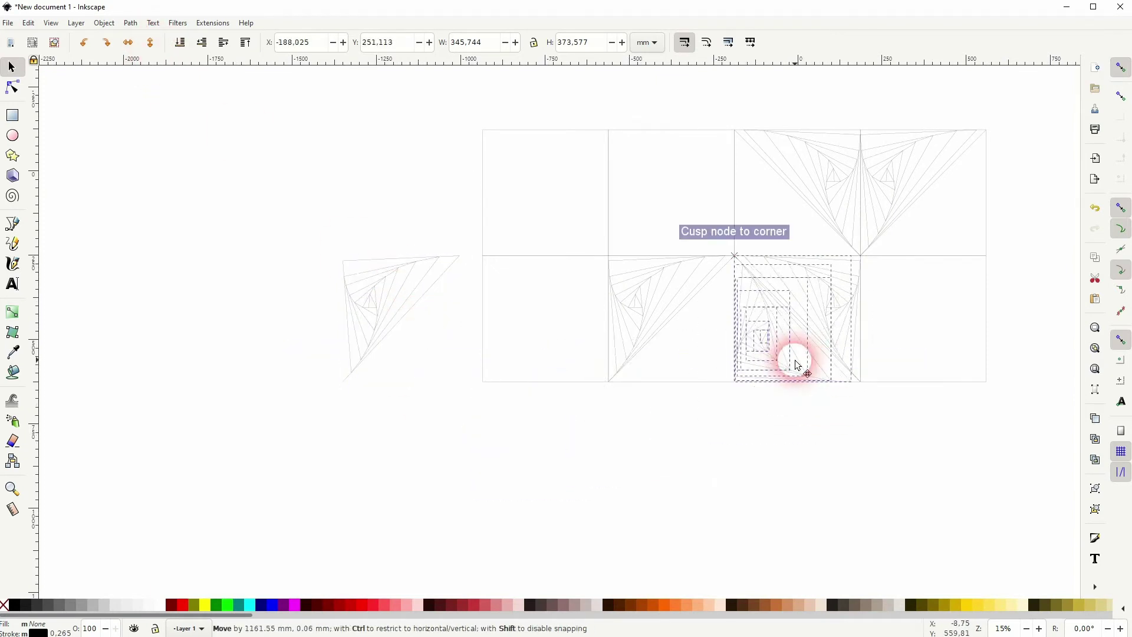
pyautogui.moveTo(800, 366); pyautogui.dragTo(800, 364)
# - Nudge the spiral group upward until it snaps into the upper row's third square, then deselect
pyautogui.scroll(4, 796, 362)
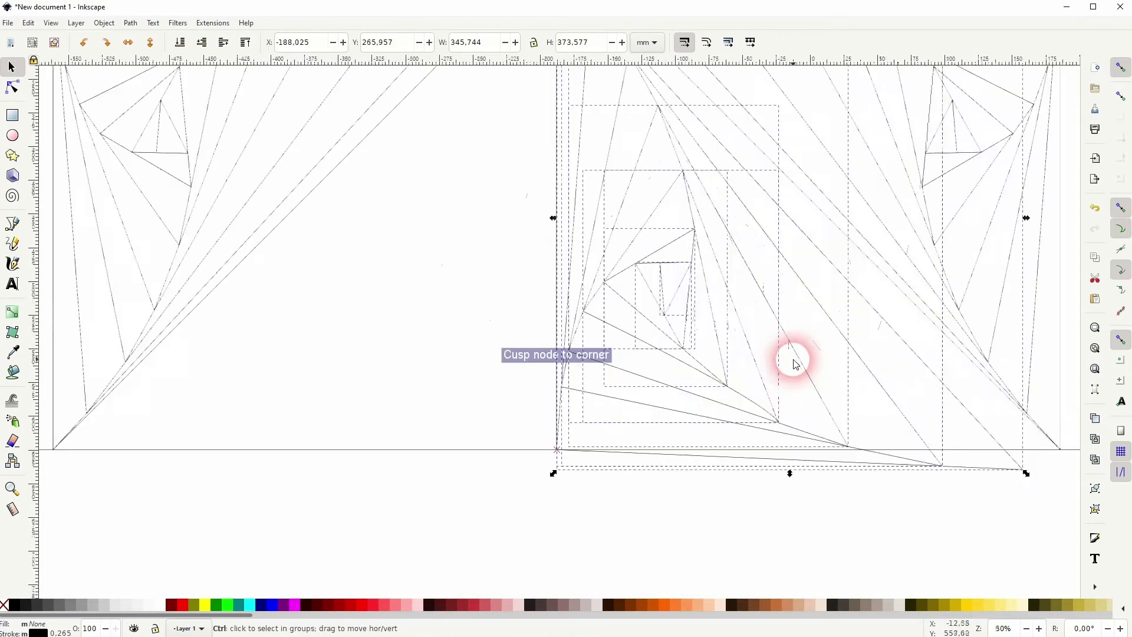
pyautogui.moveTo(795, 440); pyautogui.dragTo(794, 418)
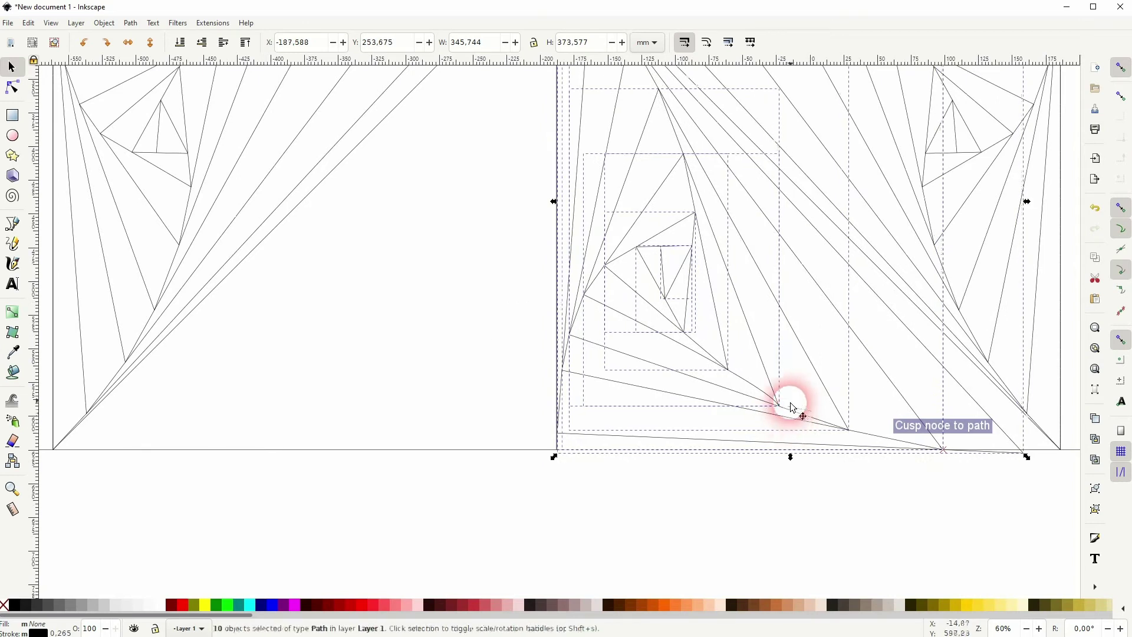
pyautogui.scroll(6, 801, 467)
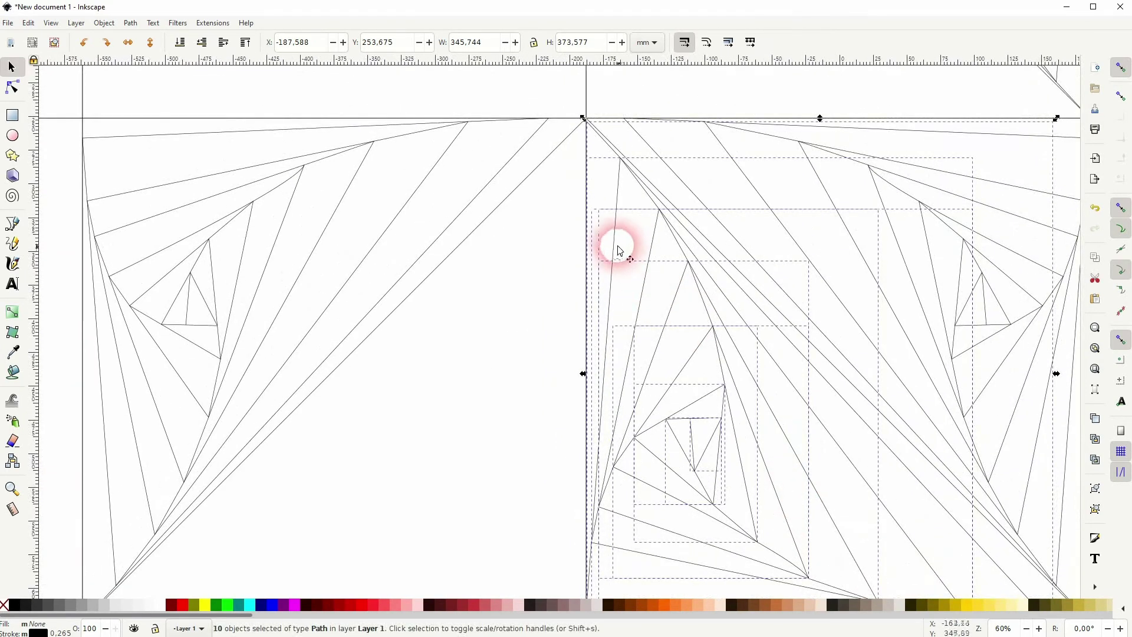
pyautogui.moveTo(617, 250); pyautogui.dragTo(614, 194)
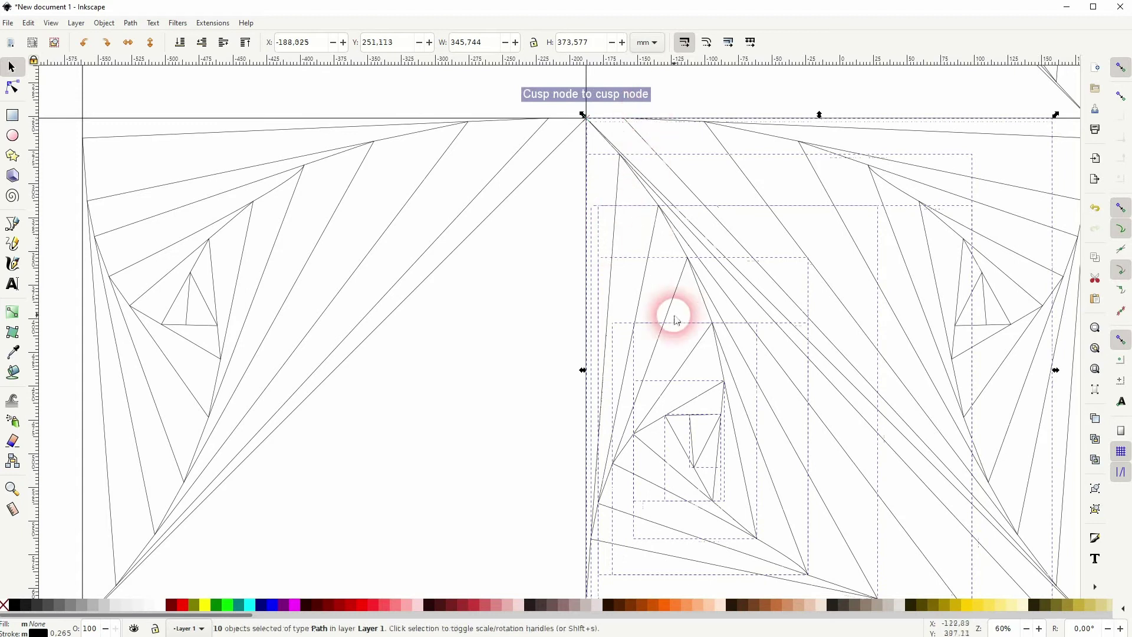
pyautogui.scroll(-1, 697, 312)
pyautogui.scroll(-1, 697, 313)
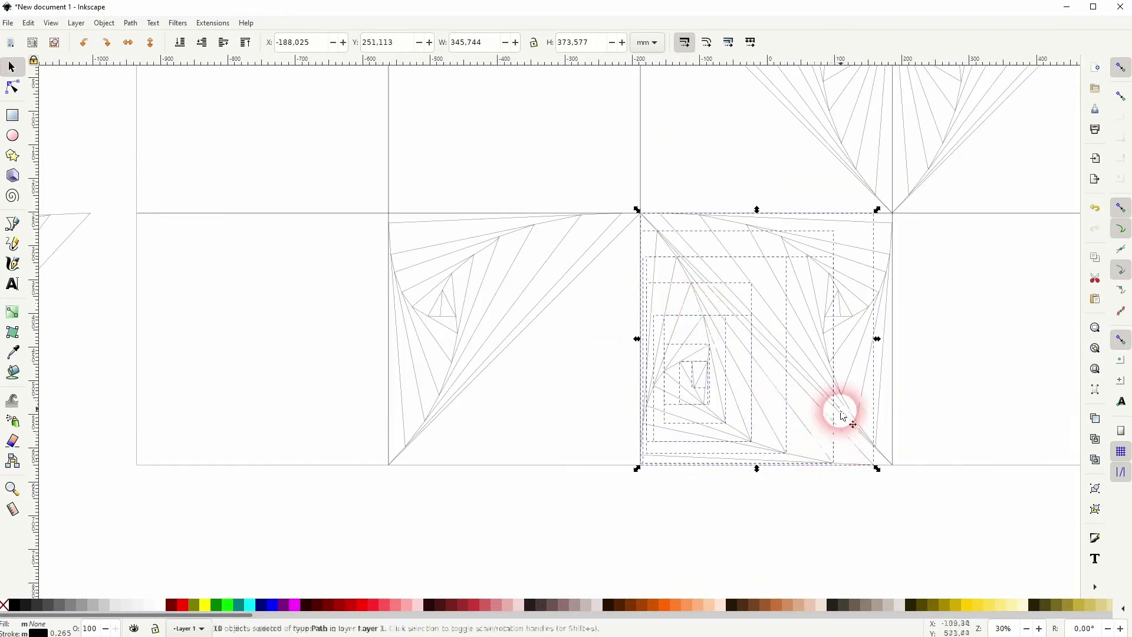
pyautogui.scroll(-1, 771, 495)
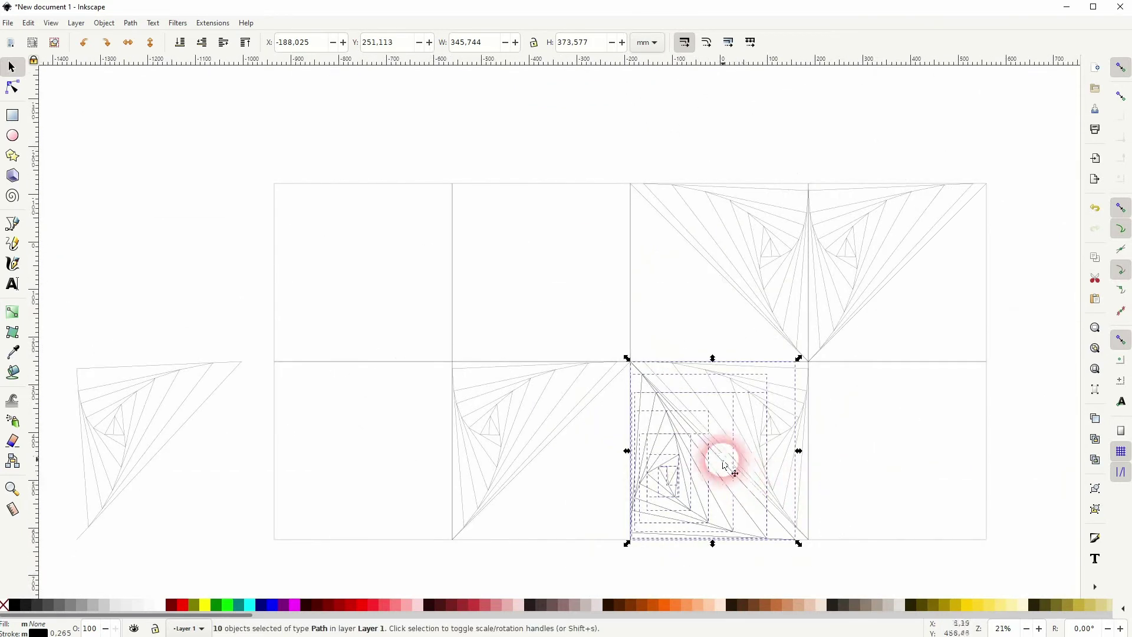
pyautogui.moveTo(663, 436); pyautogui.dragTo(660, 257)
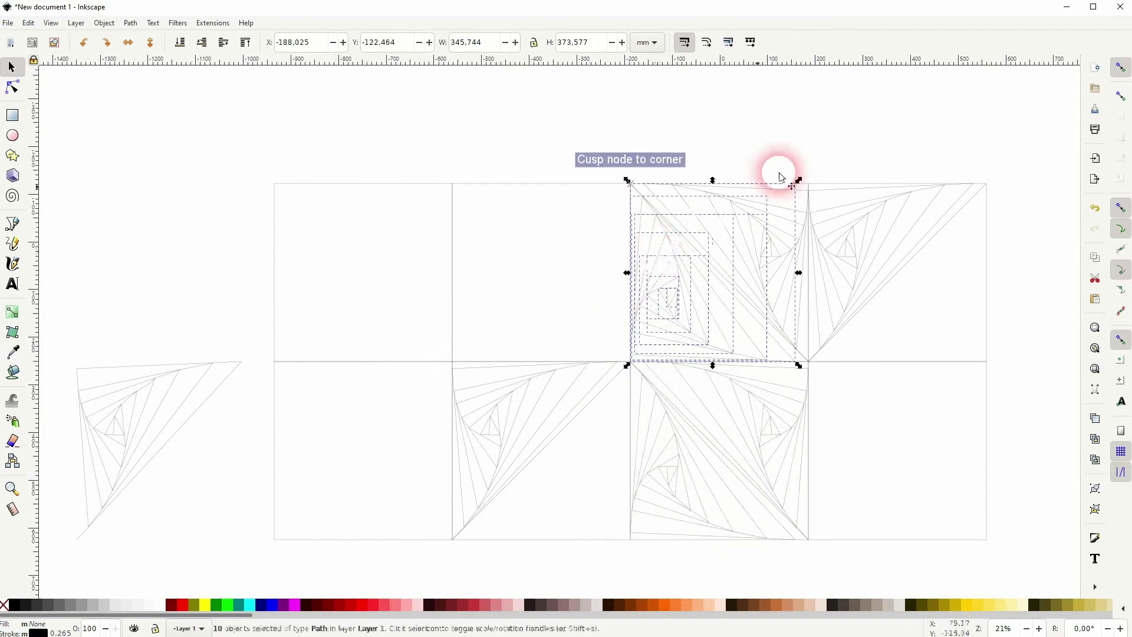
pyautogui.click(908, 122)
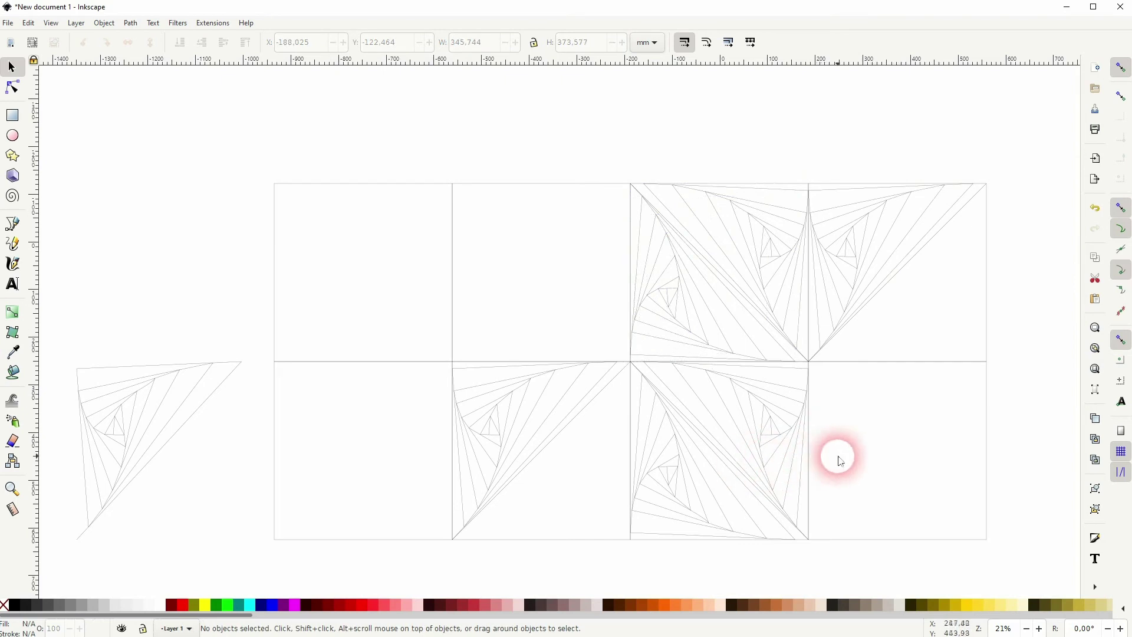
pyautogui.scroll(-1, 877, 447)
# - Rotate the pattern left of the grid by 180° and place it in the lower middle square
pyautogui.moveTo(263, 527); pyautogui.dragTo(435, 348)
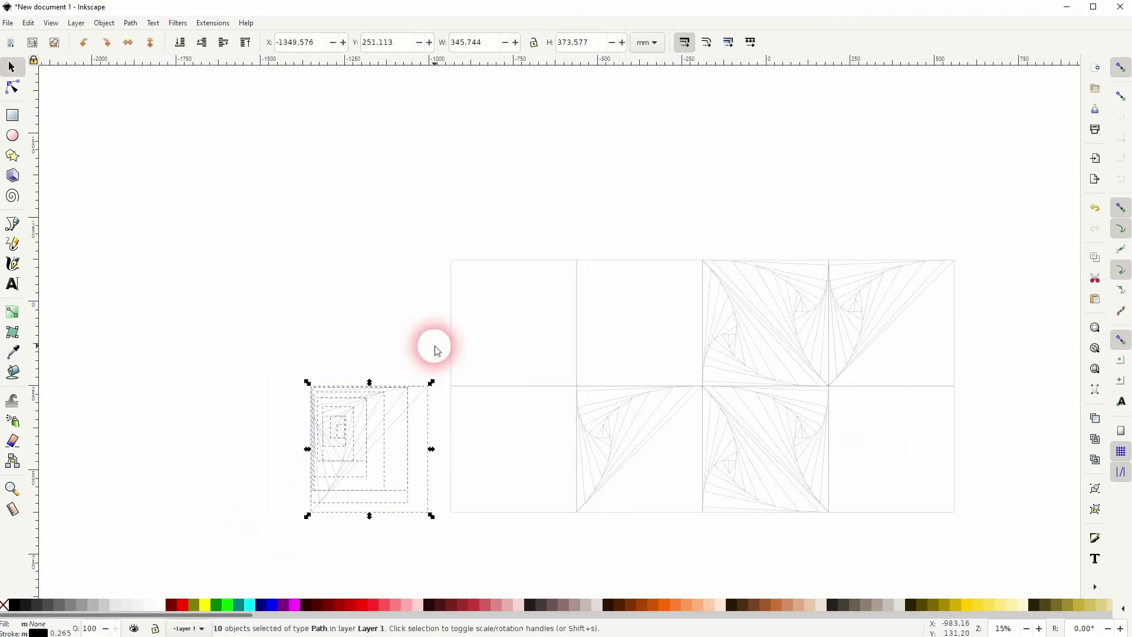
pyautogui.moveTo(434, 395); pyautogui.dragTo(322, 518)
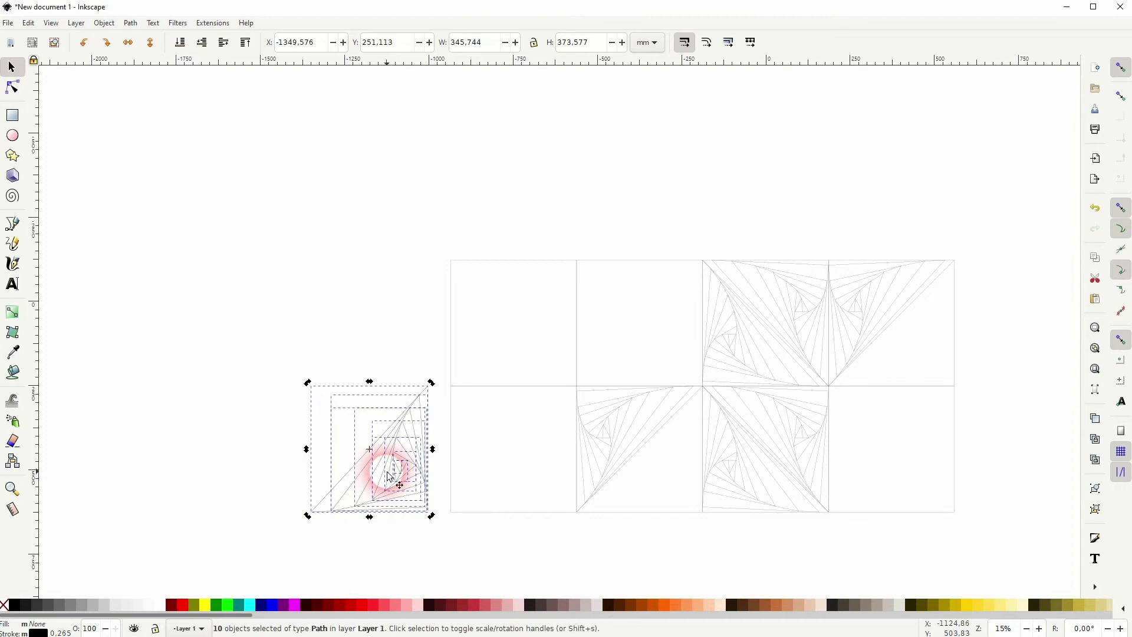
pyautogui.moveTo(395, 474); pyautogui.dragTo(670, 462)
pyautogui.keyDown('ctrl'); pyautogui.scroll(3, 692, 506); pyautogui.keyUp('ctrl')
pyautogui.click(626, 551)
pyautogui.keyDown('ctrl'); pyautogui.scroll(-2, 745, 458); pyautogui.keyUp('ctrl')
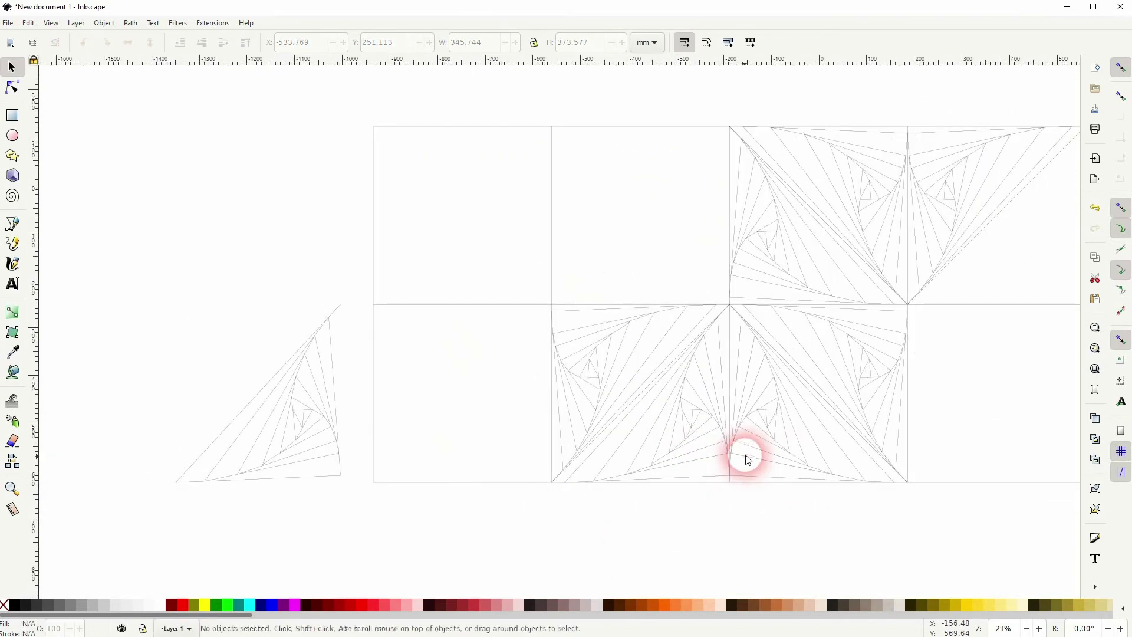
# - Move the other spiral tile group into the upper-right square of the grid
pyautogui.moveTo(96, 521); pyautogui.dragTo(313, 286)
pyautogui.click(86, 265)
pyautogui.moveTo(86, 265); pyautogui.dragTo(314, 533)
pyautogui.moveTo(260, 480); pyautogui.dragTo(1006, 295)
pyautogui.click(1071, 367)
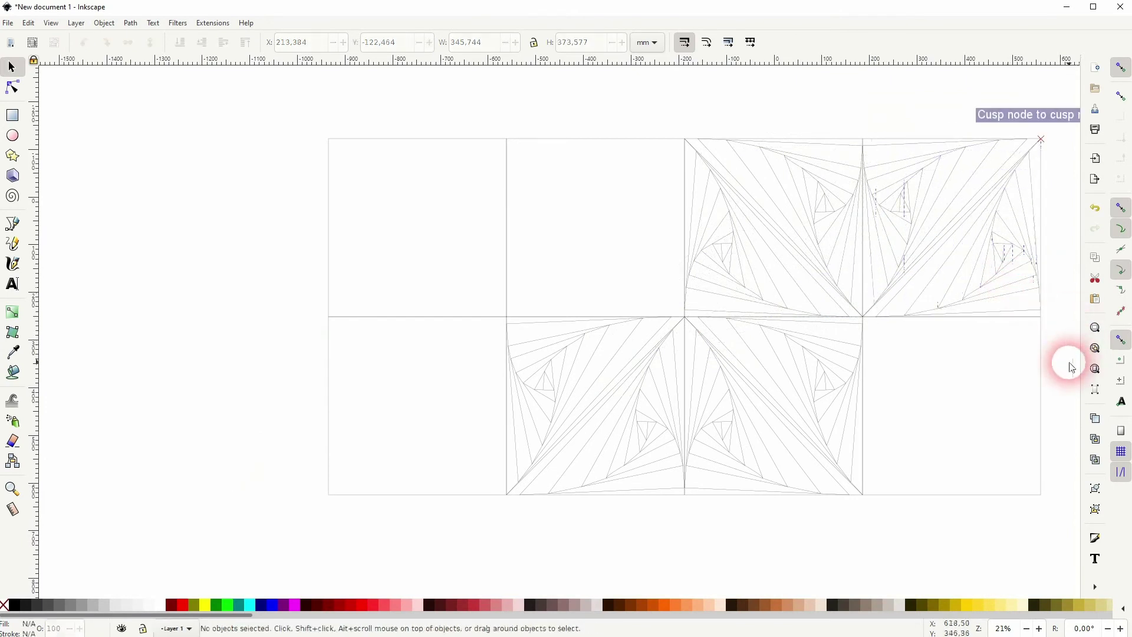
pyautogui.hscroll(2, 1000, 366)
pyautogui.scroll(-1, 1000, 366)
pyautogui.press('space')
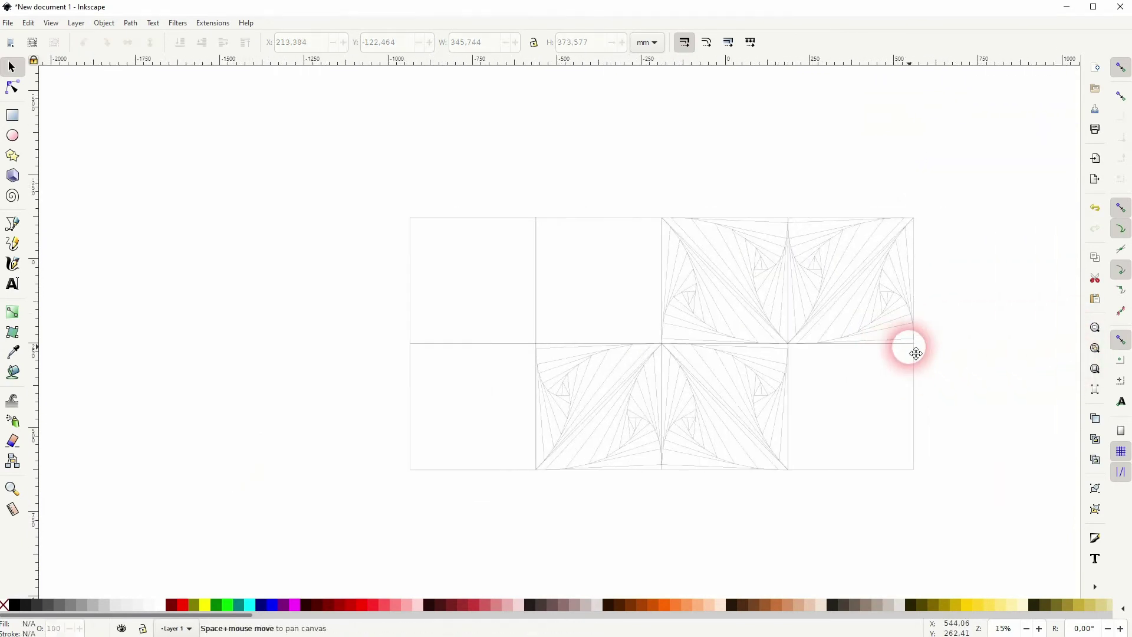
pyautogui.scroll(1, 913, 369)
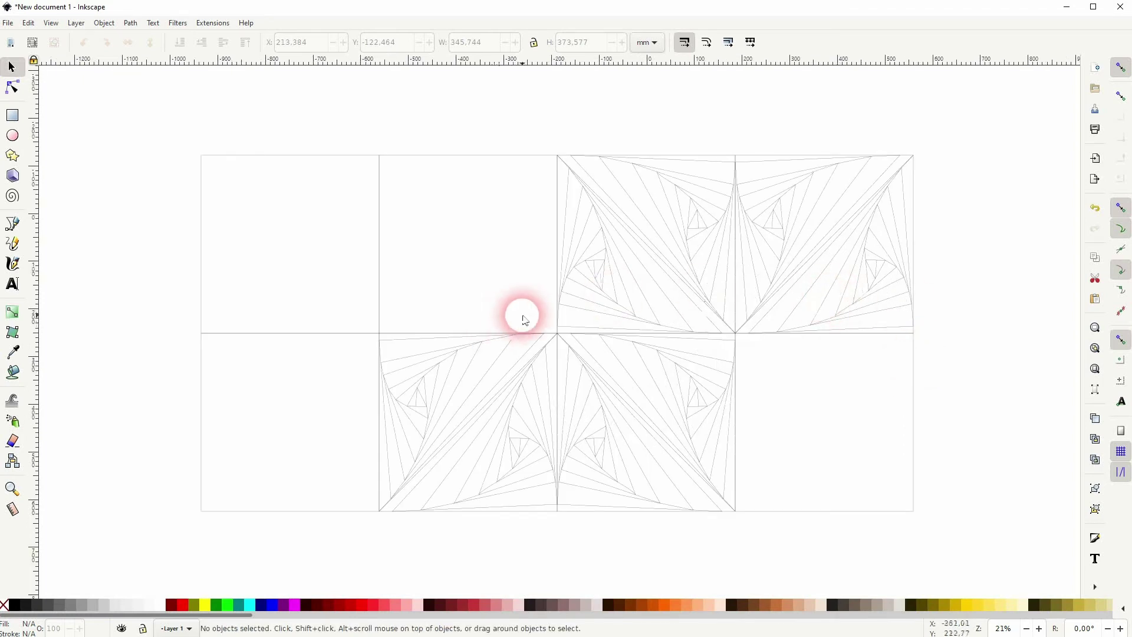
# - With the straight-line pen, draw the first two outer spiral lines in the empty top-row square
pyautogui.click(17, 223)
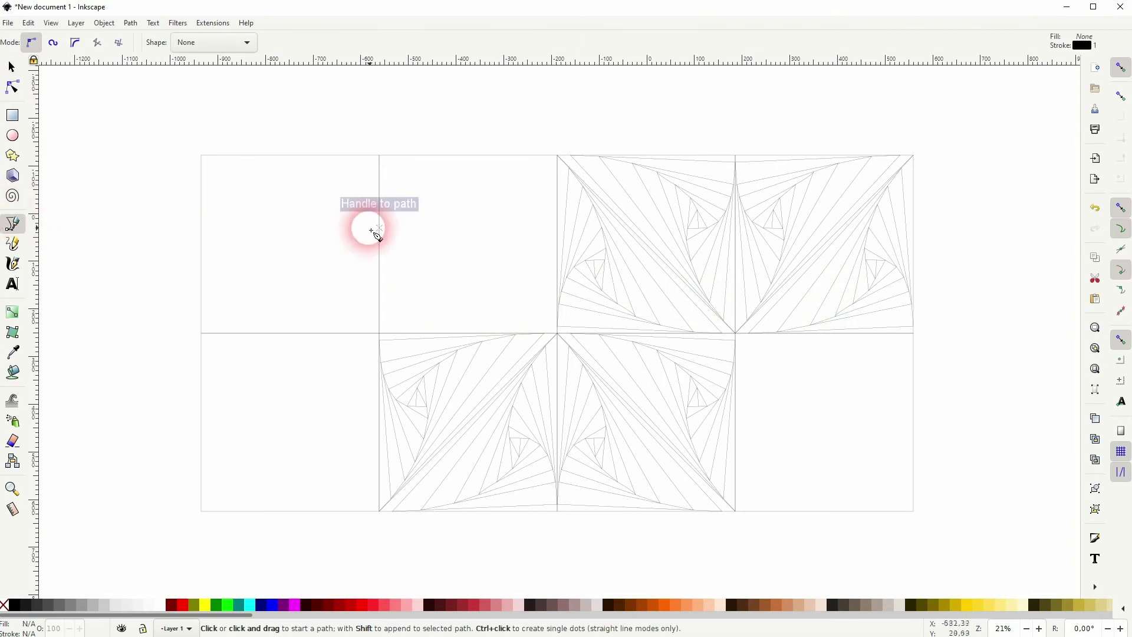
pyautogui.scroll(2, 396, 220)
pyautogui.click(717, 90)
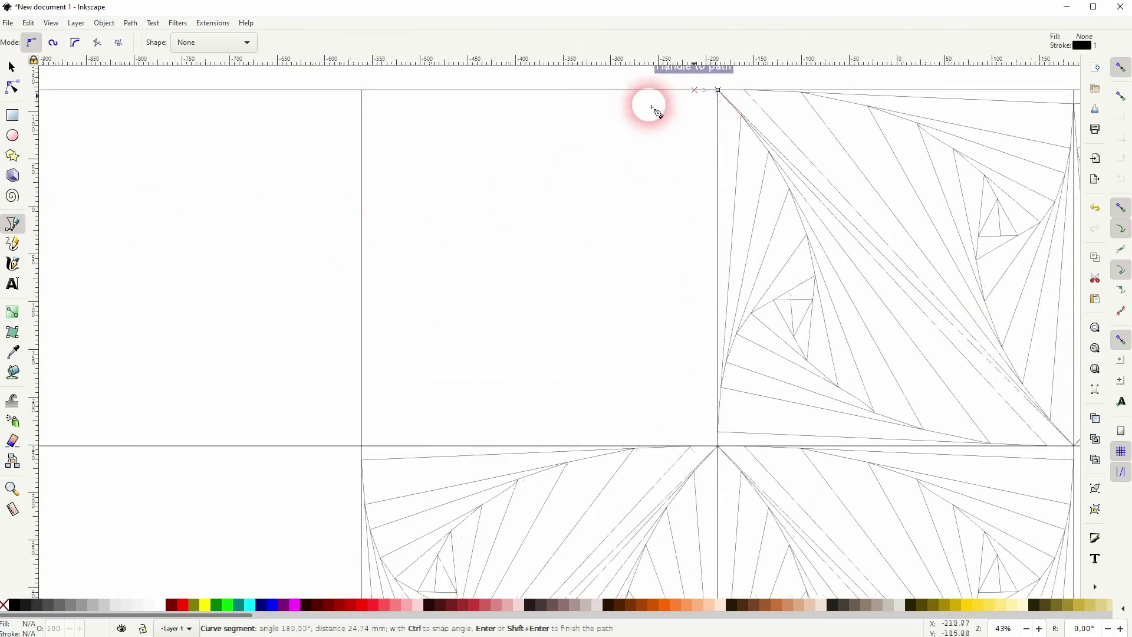
pyautogui.click(362, 109)
pyautogui.click(382, 445)
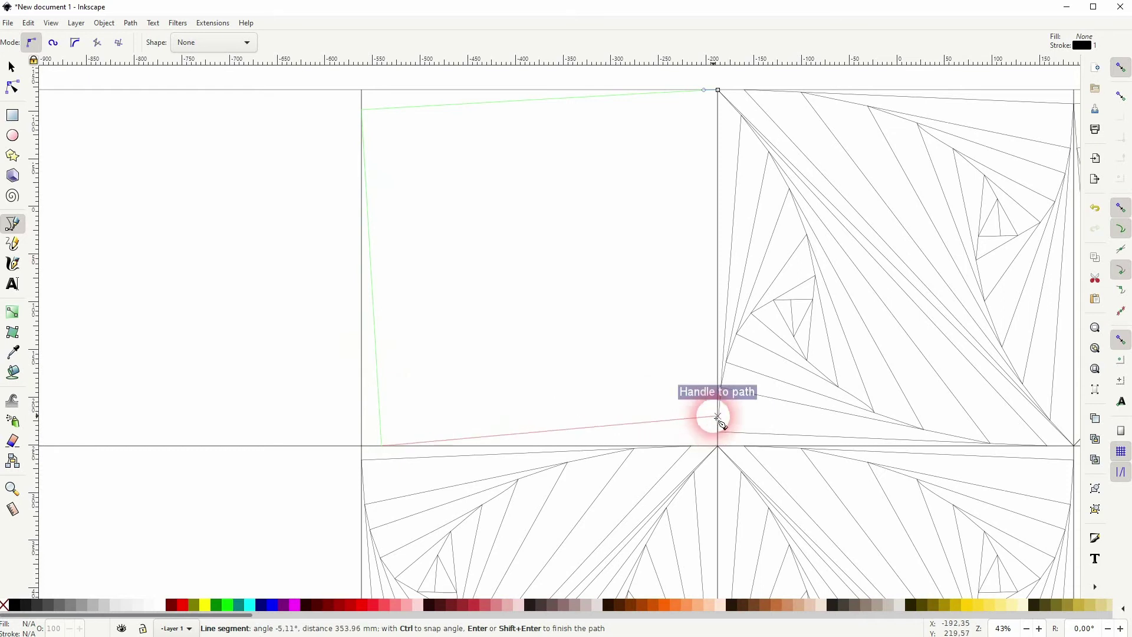
pyautogui.doubleClick(717, 417)
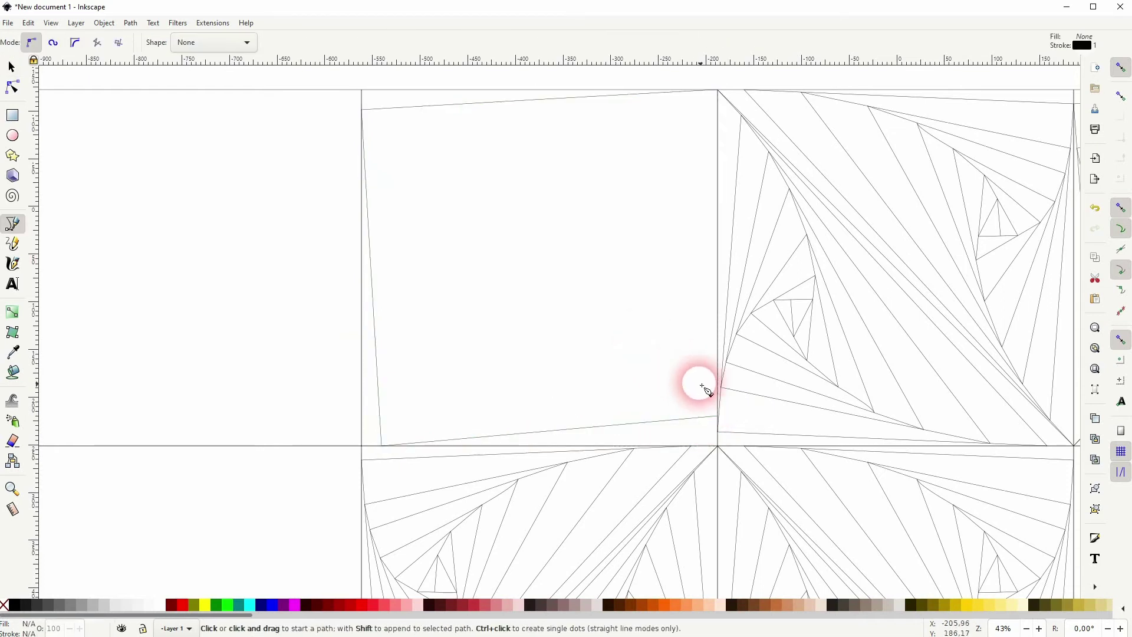
pyautogui.click(717, 416)
pyautogui.click(669, 93)
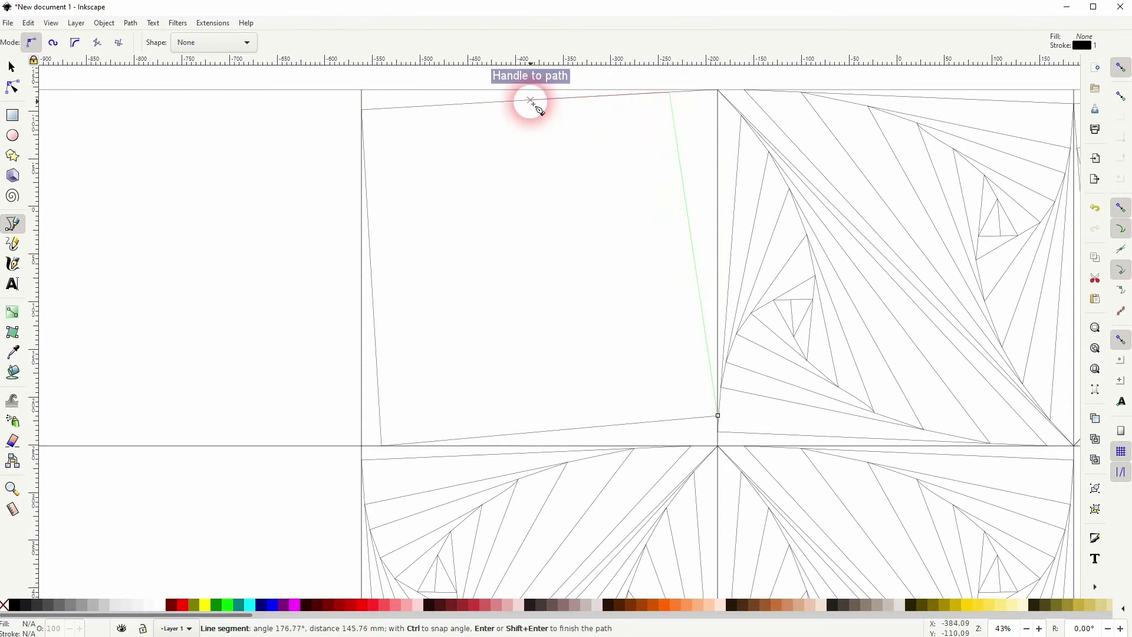
pyautogui.click(372, 130)
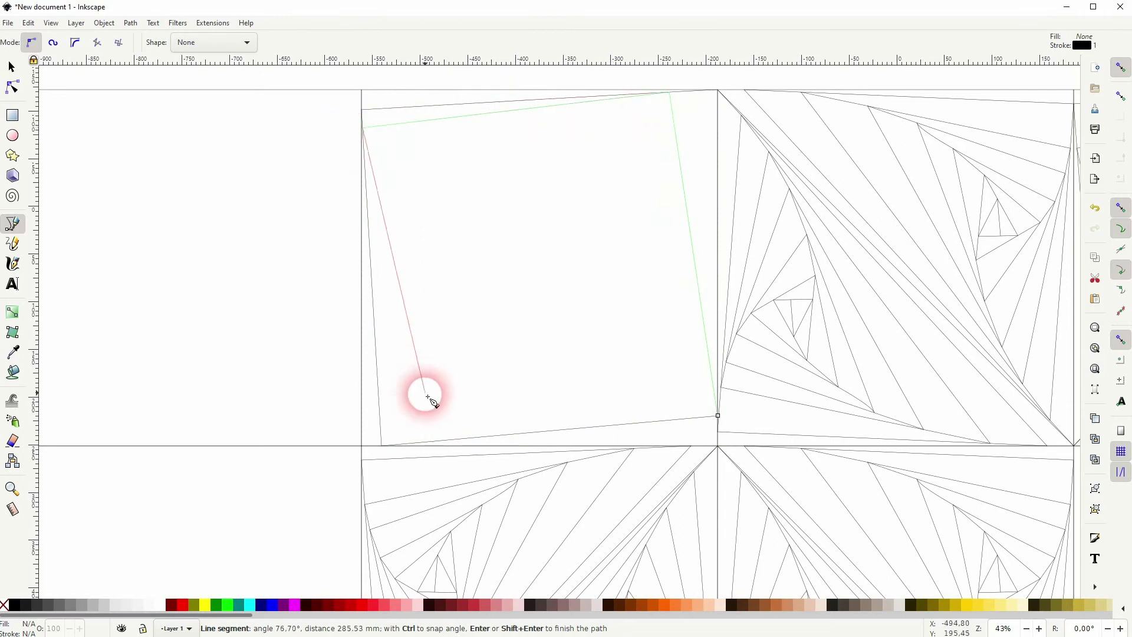
pyautogui.click(407, 443)
pyautogui.press('Return')
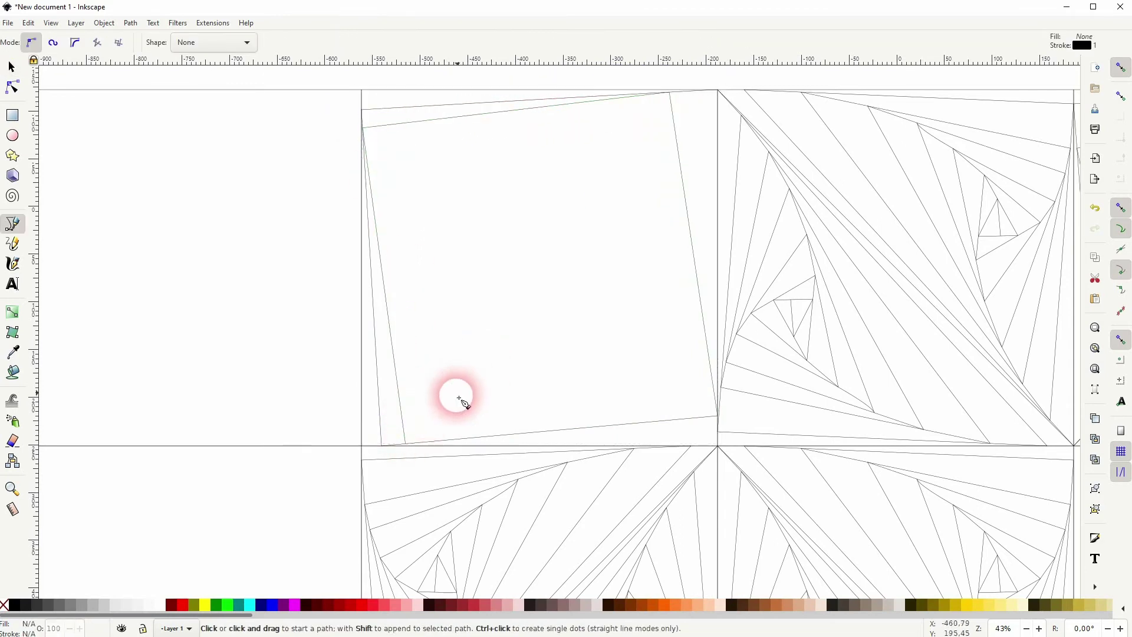
# - Draw the next two spiral lines winding inward from the bottom-left and left side
pyautogui.click(407, 443)
pyautogui.click(714, 390)
pyautogui.click(625, 110)
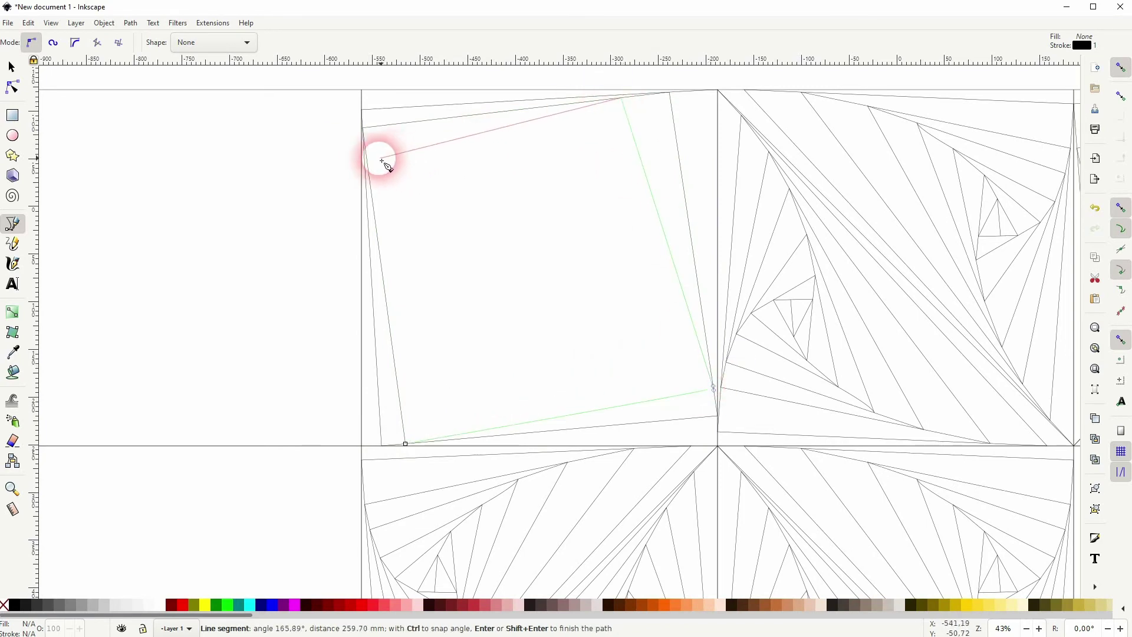
pyautogui.click(376, 161)
pyautogui.press('Return')
pyautogui.click(366, 161)
pyautogui.click(448, 435)
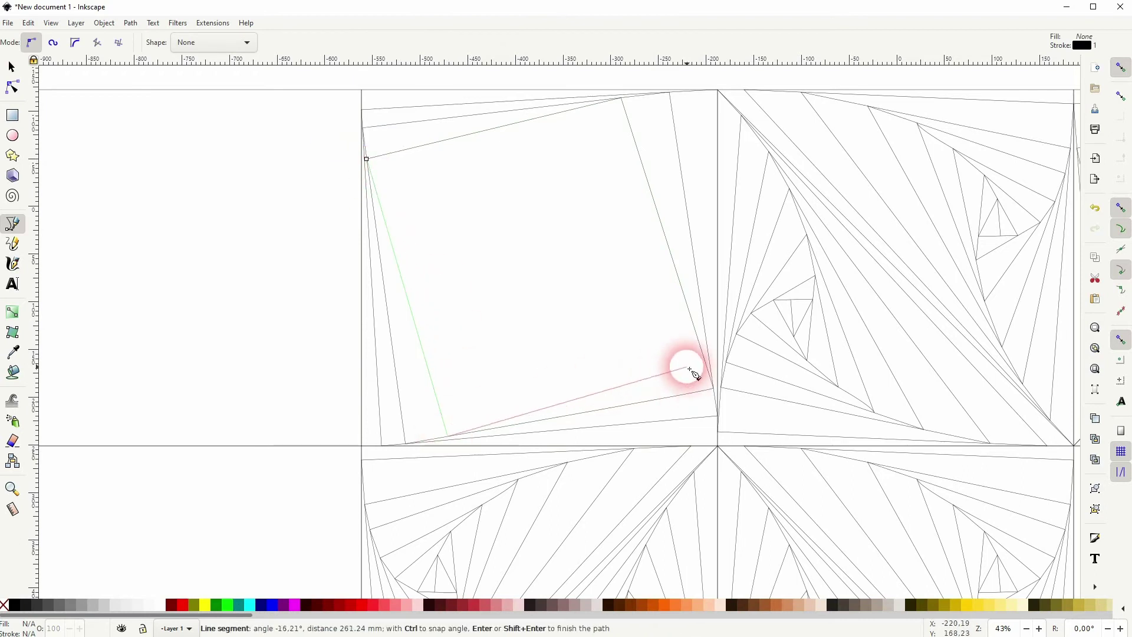
pyautogui.click(701, 354)
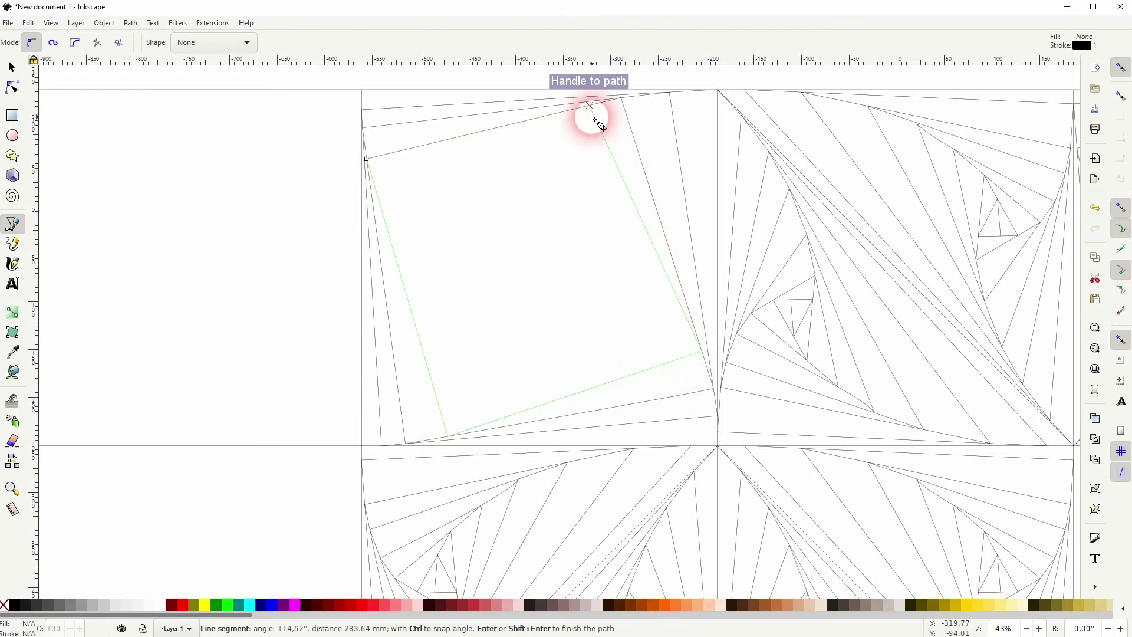
pyautogui.click(596, 121)
pyautogui.press('Return')
# - Add two more inward spiral lines starting from the top edge and the right side
pyautogui.click(586, 113)
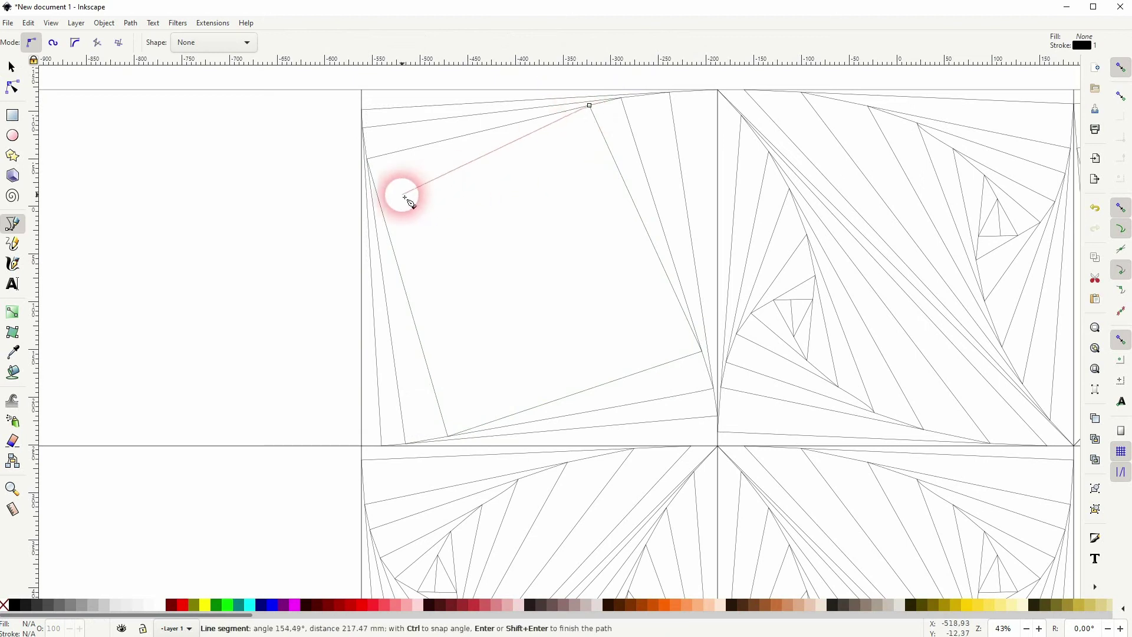
pyautogui.click(380, 195)
pyautogui.click(489, 421)
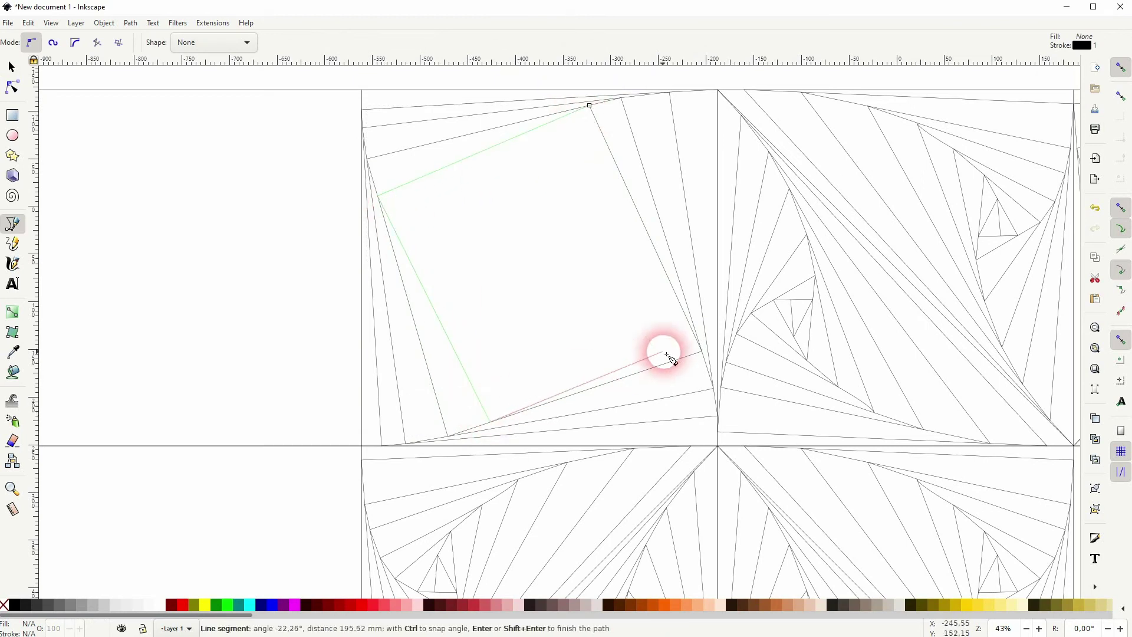
pyautogui.click(687, 327)
pyautogui.press('Return')
pyautogui.click(690, 324)
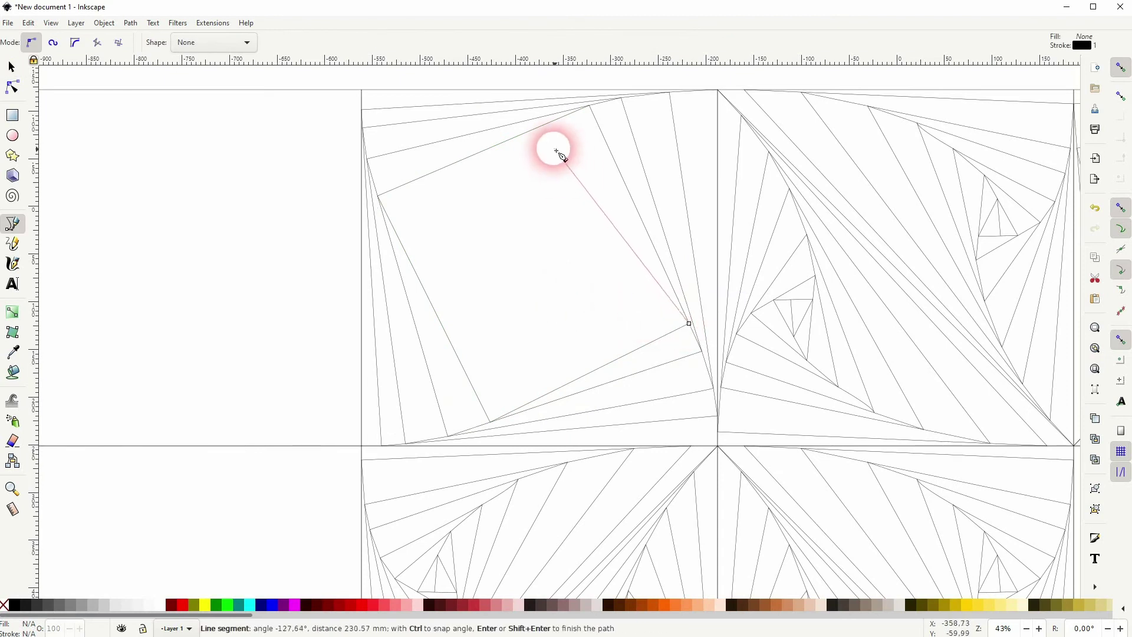
pyautogui.click(543, 128)
pyautogui.click(404, 226)
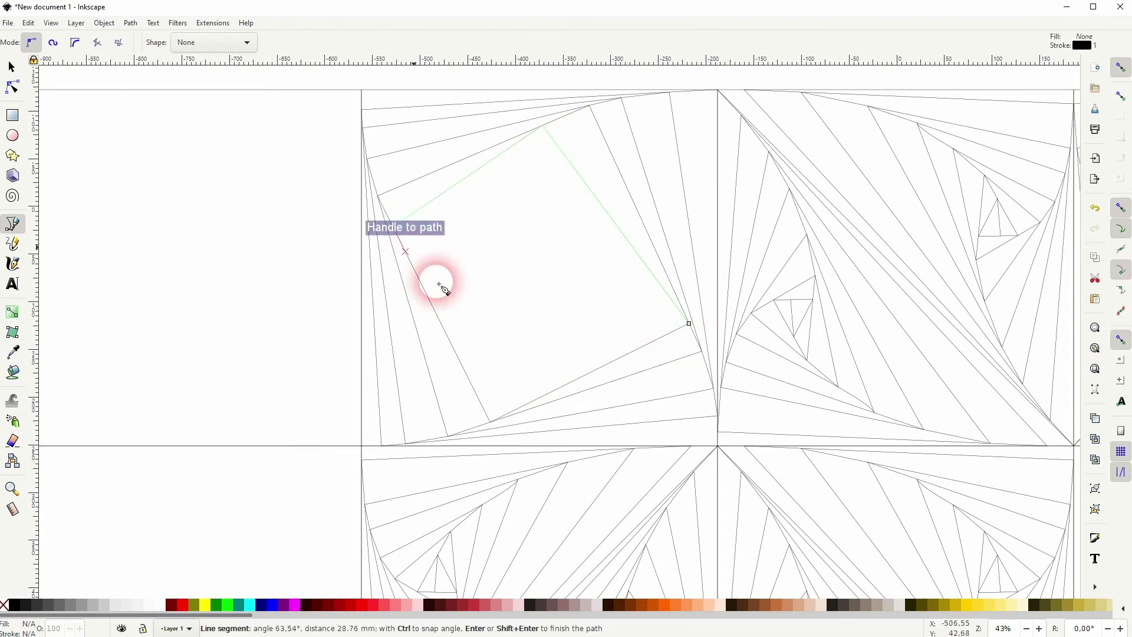
pyautogui.click(527, 404)
pyautogui.press('Return')
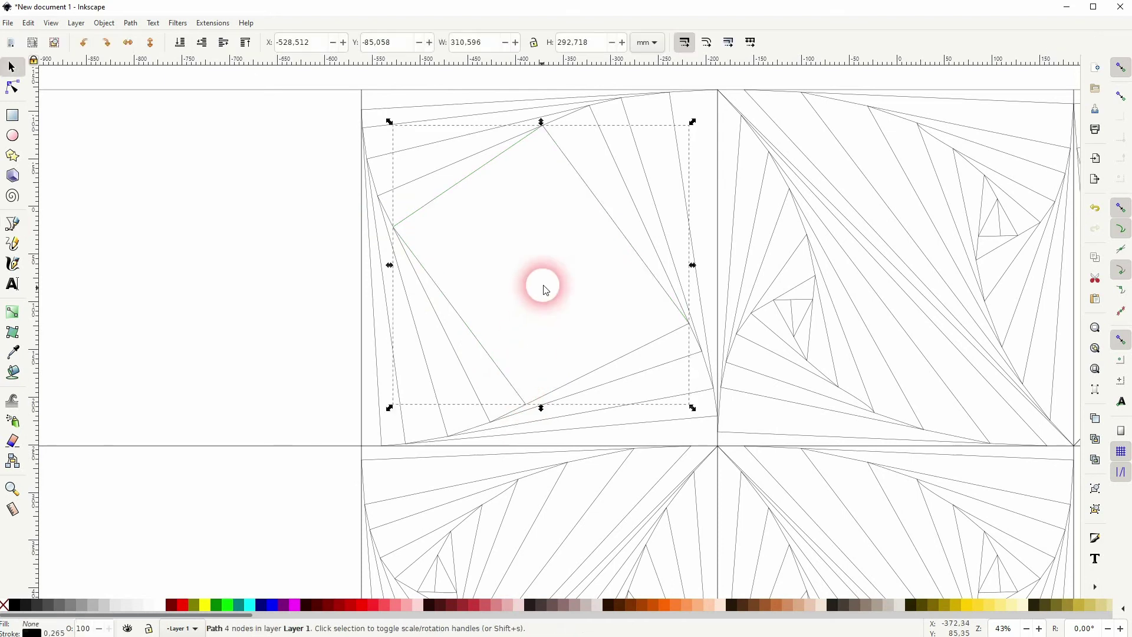
# - Continue the spiral with another line reaching toward the tile centre
pyautogui.click(525, 404)
pyautogui.click(664, 293)
pyautogui.click(521, 142)
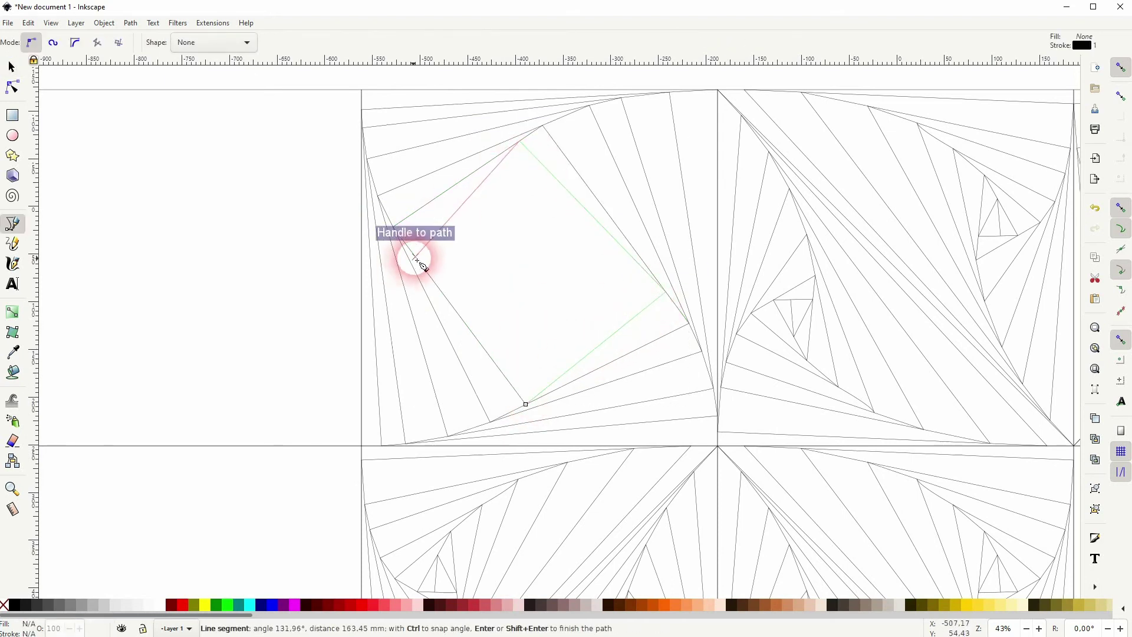
pyautogui.click(417, 256)
pyautogui.press('Return')
pyautogui.press('s')
pyautogui.press('Escape')
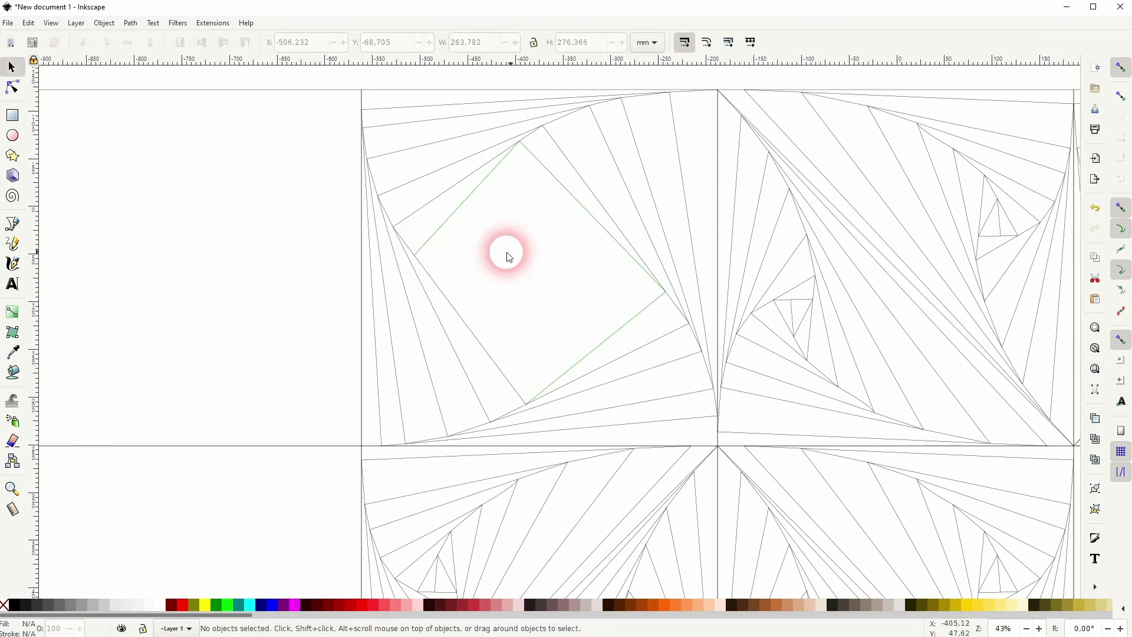
pyautogui.press('b')
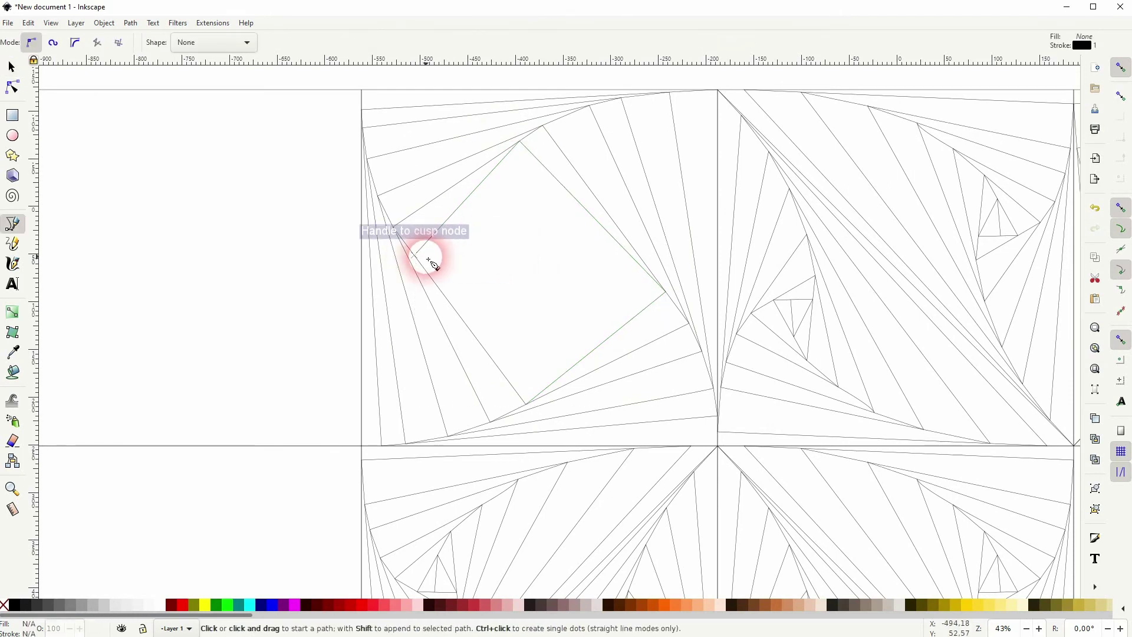
# - Draw a five-segment line following the spiral's corners further inward
pyautogui.click(420, 254)
pyautogui.click(548, 387)
pyautogui.click(641, 269)
pyautogui.click(504, 159)
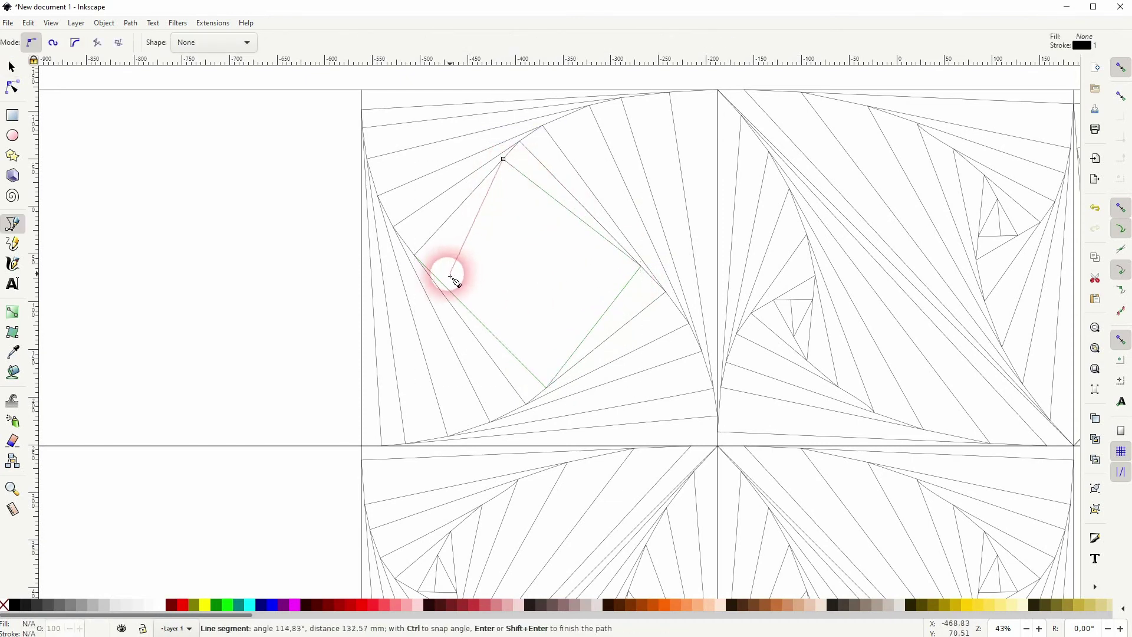
pyautogui.click(438, 277)
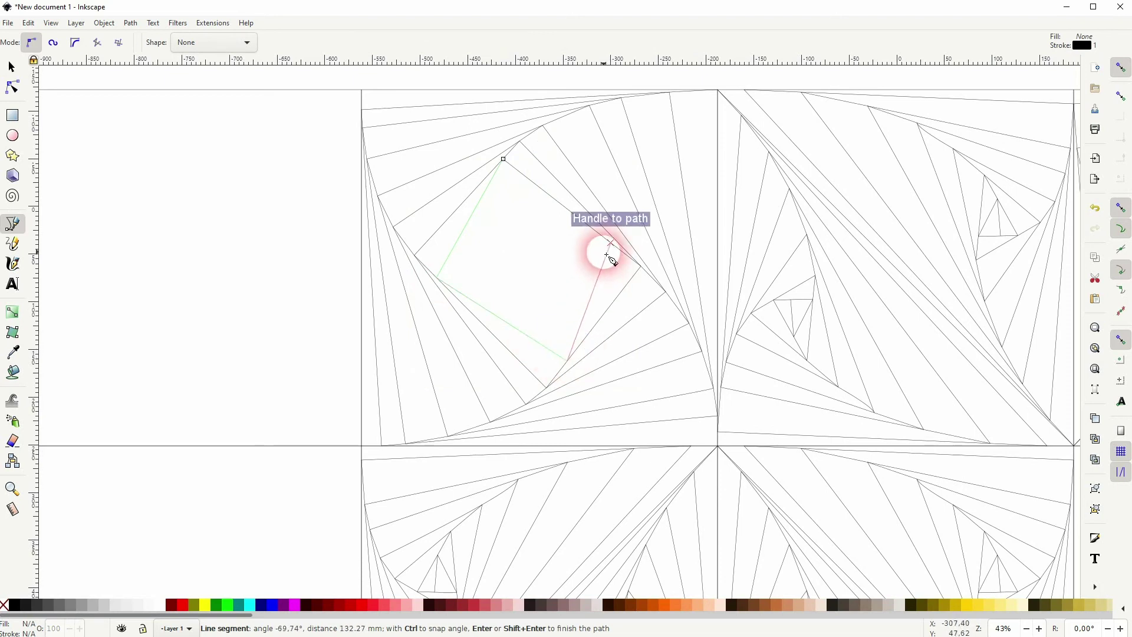
pyautogui.click(614, 246)
pyautogui.press('Return')
pyautogui.press('space')
# - Add two shorter lines tightening the spiral around the centre
pyautogui.click(614, 245)
pyautogui.click(482, 197)
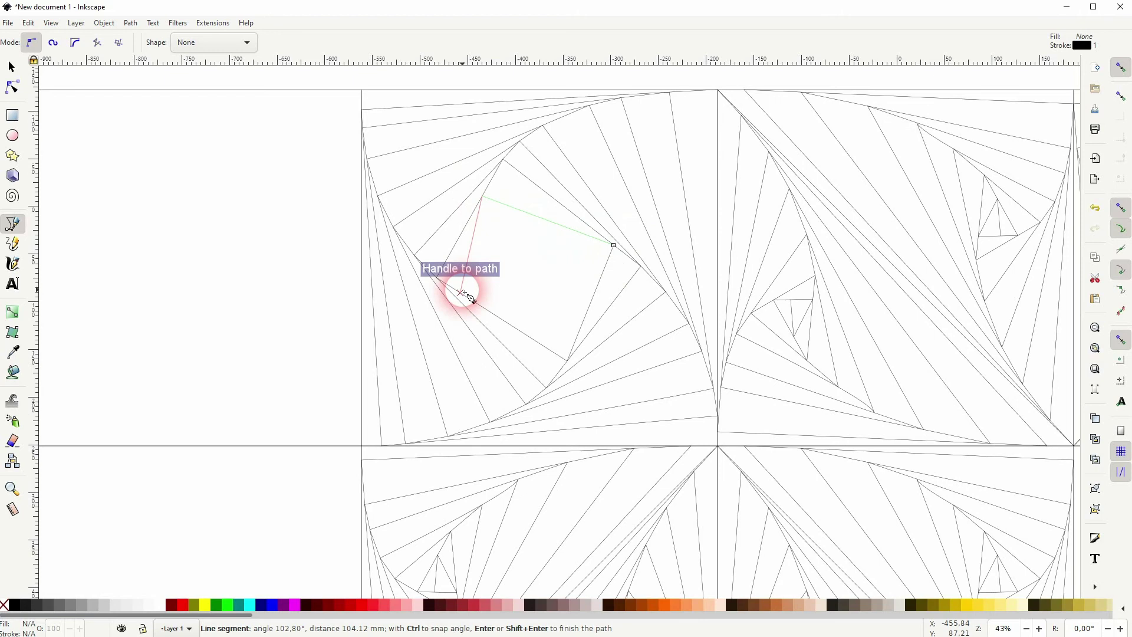
pyautogui.click(461, 293)
pyautogui.click(578, 334)
pyautogui.press('Return')
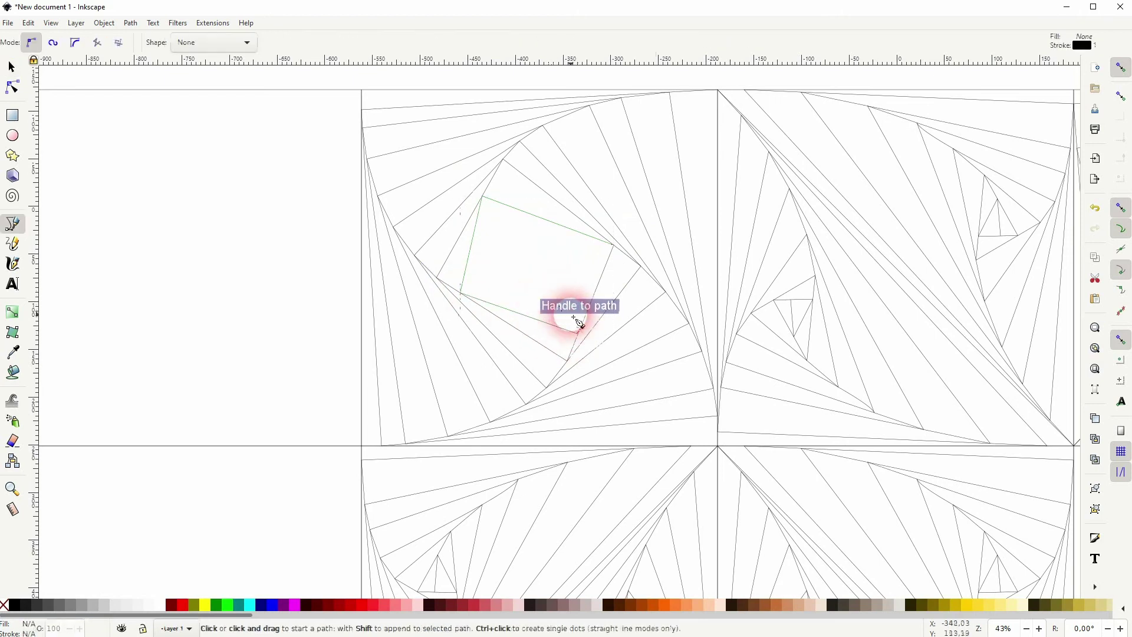
pyautogui.click(577, 334)
pyautogui.click(572, 229)
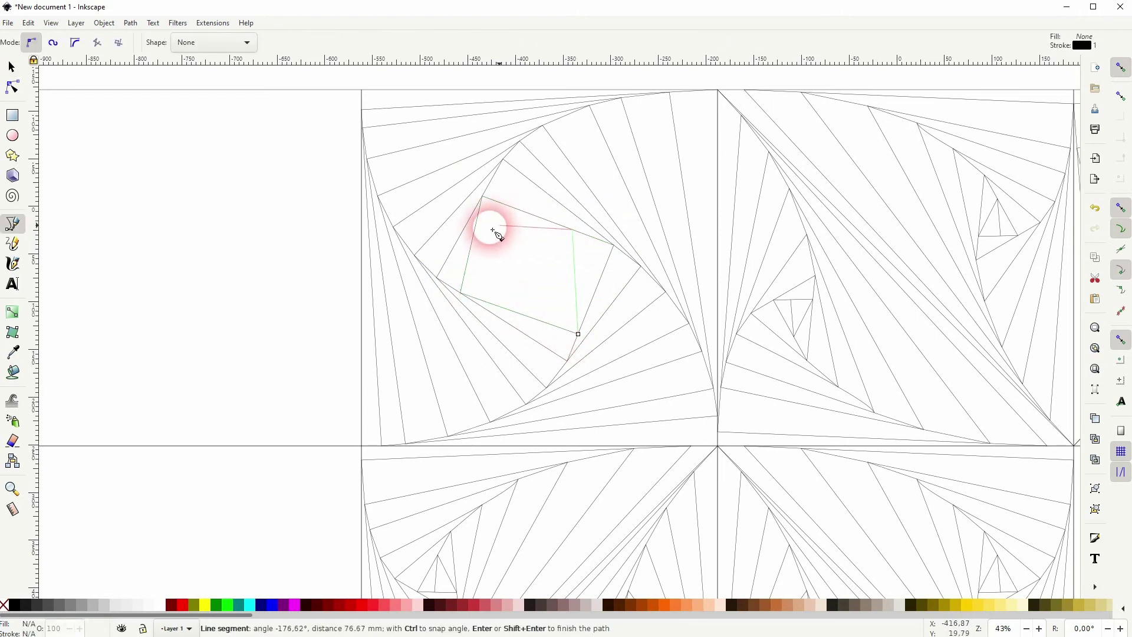
pyautogui.click(476, 226)
pyautogui.doubleClick(525, 281)
# - Finish the innermost spiral lines, closing down to a tiny square at the centre
pyautogui.click(501, 307)
pyautogui.click(576, 305)
pyautogui.click(551, 238)
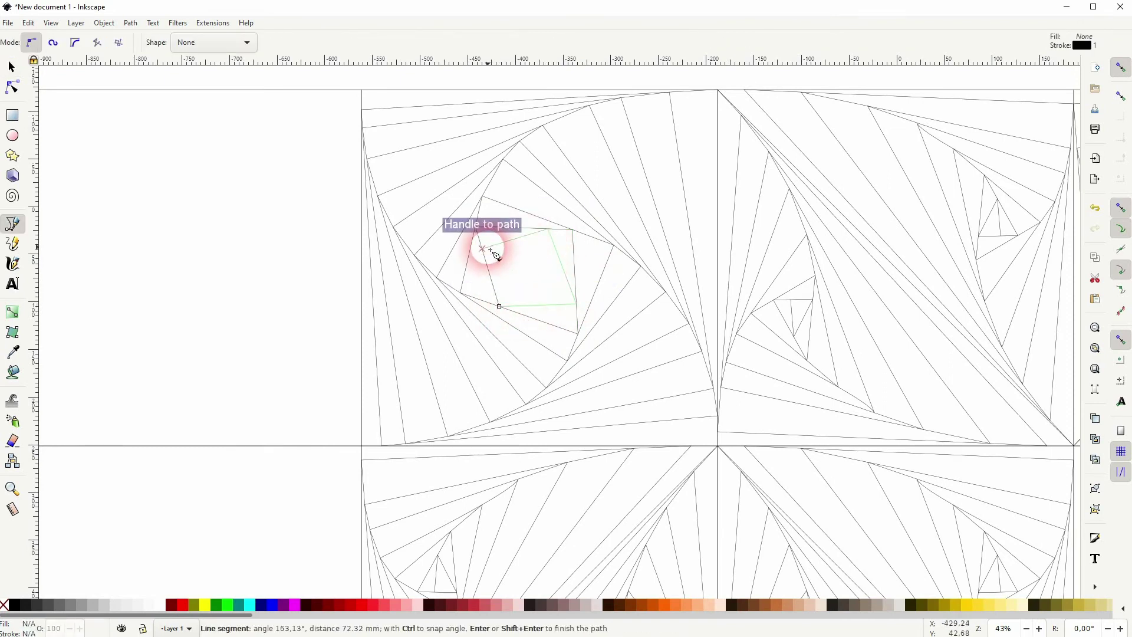
pyautogui.doubleClick(496, 254)
pyautogui.click(492, 248)
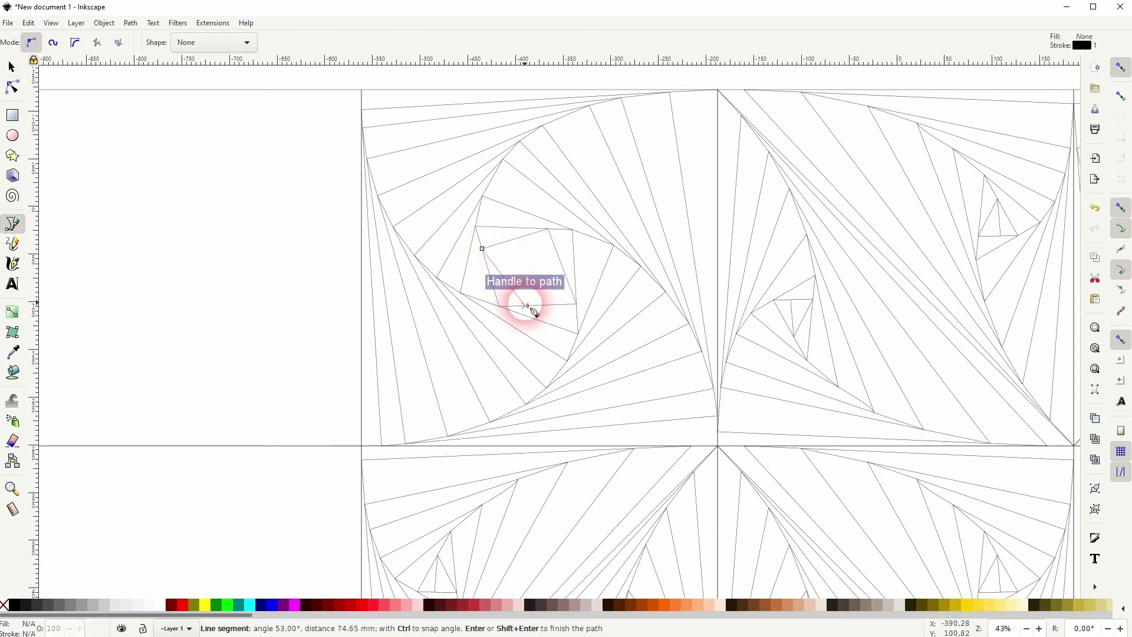
pyautogui.click(569, 285)
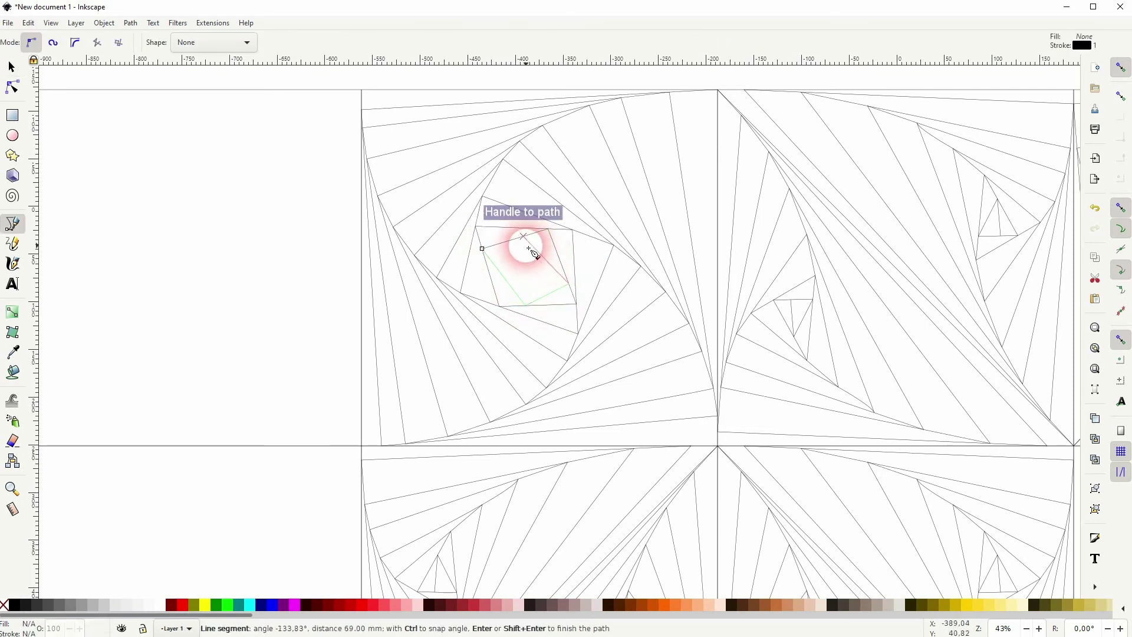
pyautogui.doubleClick(526, 257)
pyautogui.click(520, 245)
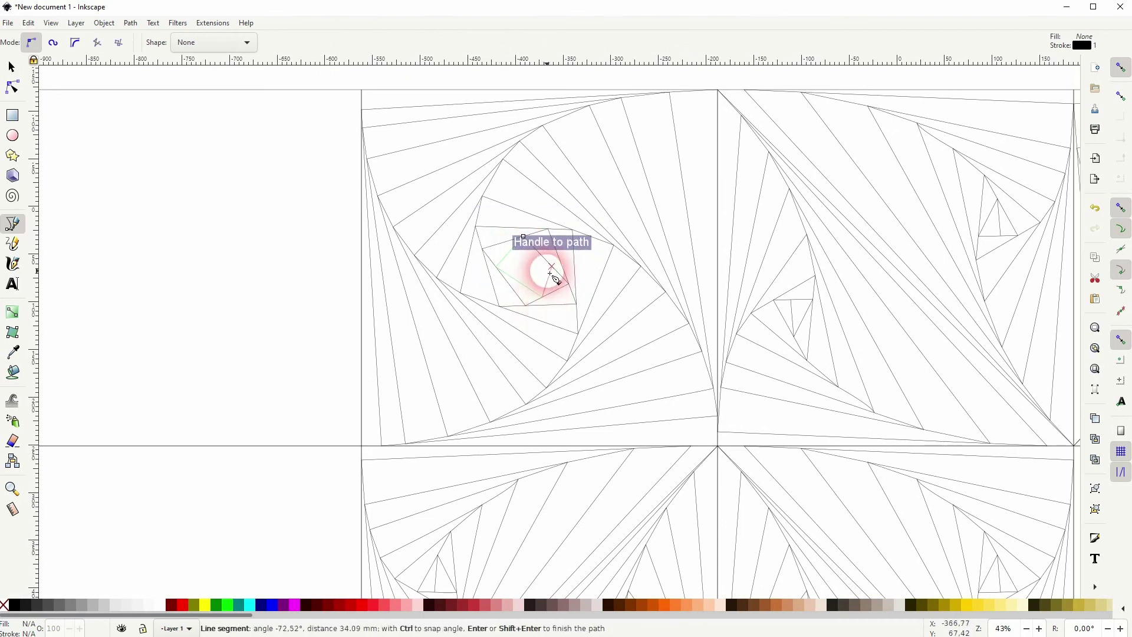
pyautogui.press('space')
pyautogui.click(514, 282)
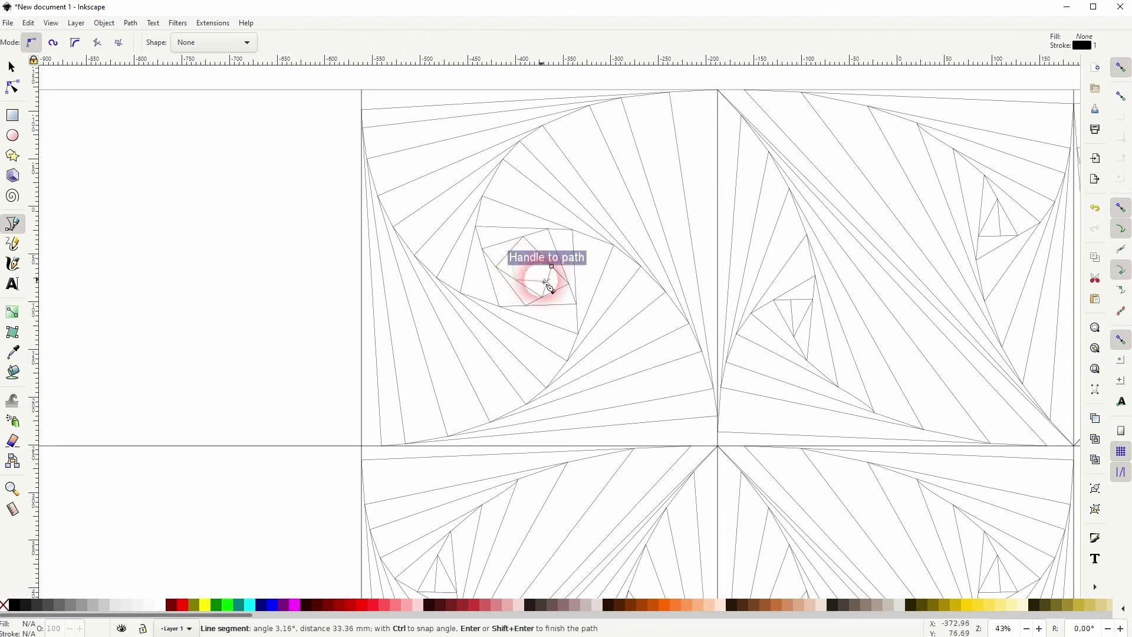
pyautogui.press('space')
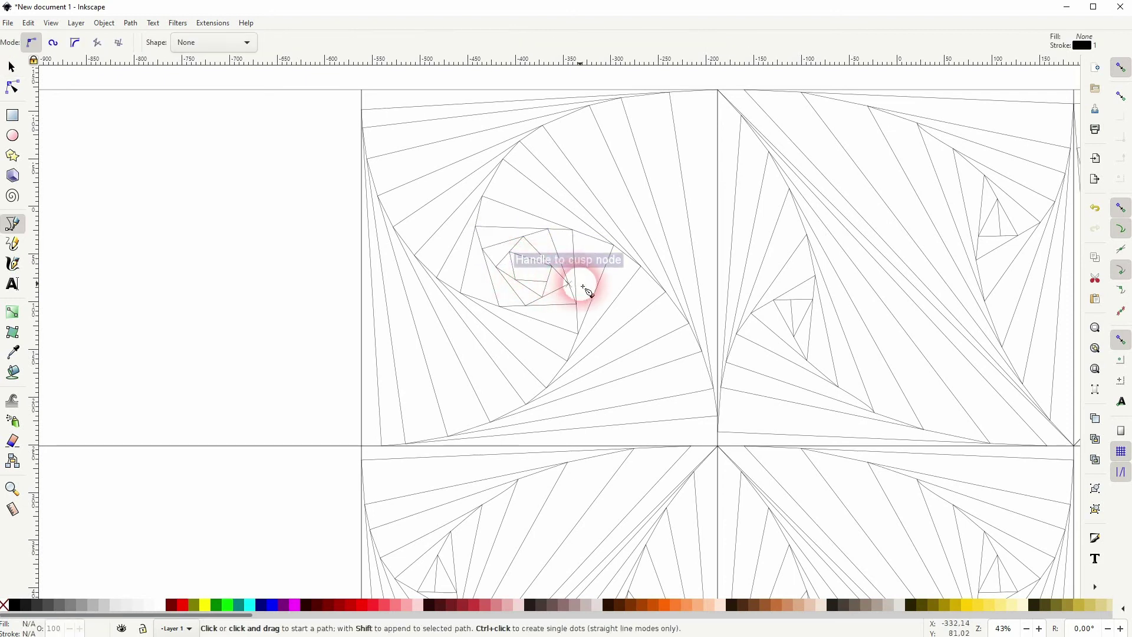
# - Copy the spiral tile to the left of the grid and delete the copy's outer square
pyautogui.keyDown('ctrl'); pyautogui.scroll(-3, 613, 289); pyautogui.keyUp('ctrl')
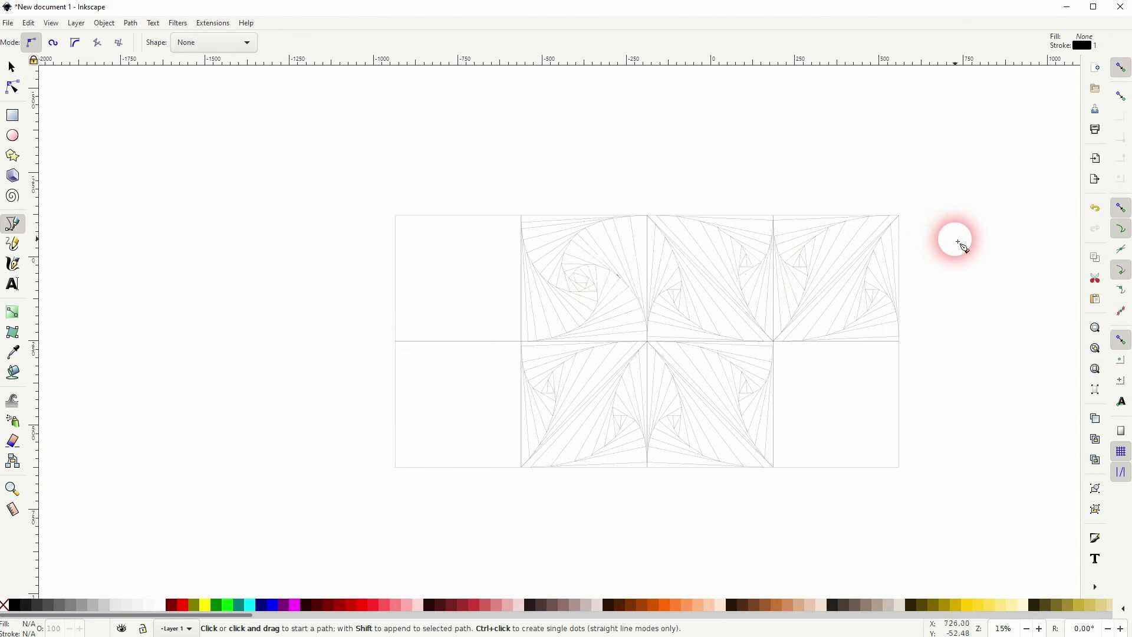
pyautogui.press('s')
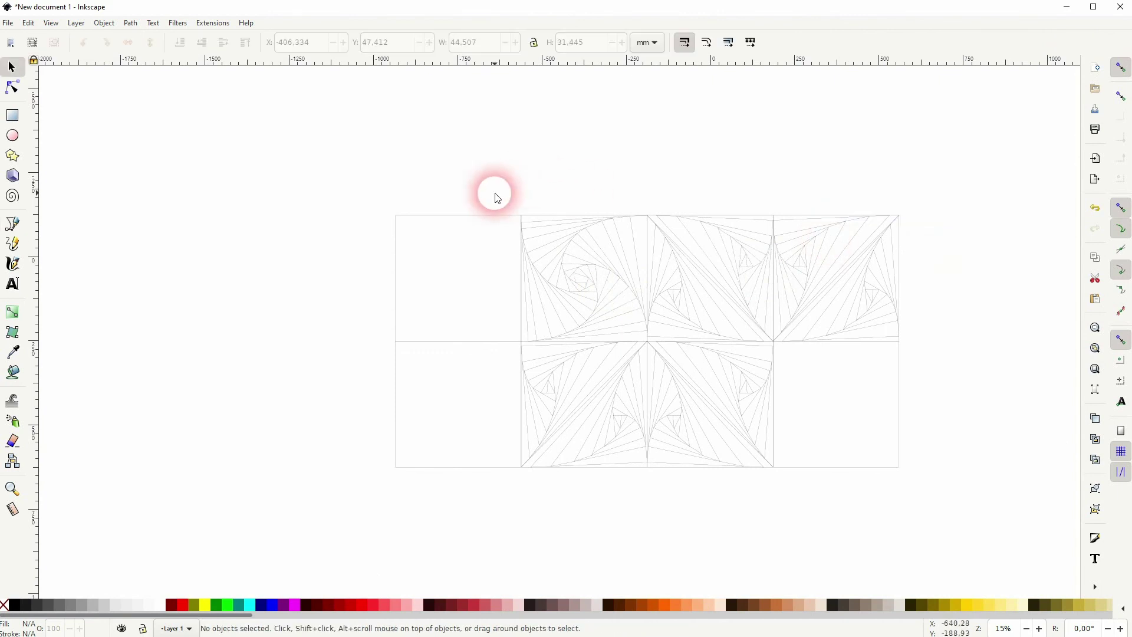
pyautogui.moveTo(504, 190); pyautogui.dragTo(652, 347)
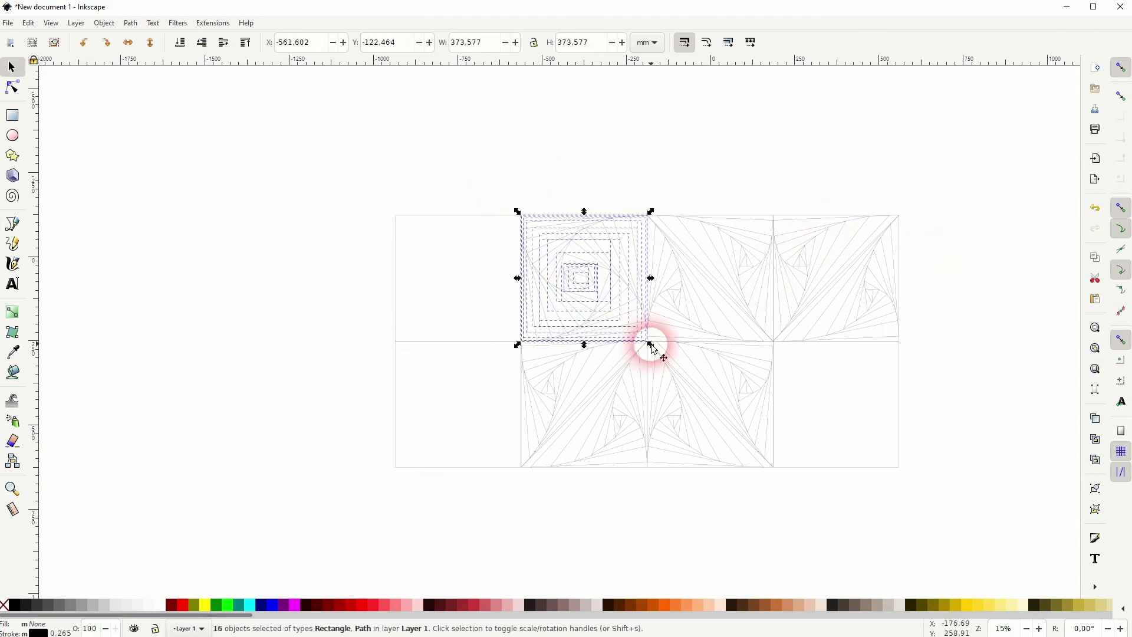
pyautogui.moveTo(594, 289); pyautogui.dragTo(306, 288)
pyautogui.click(372, 173)
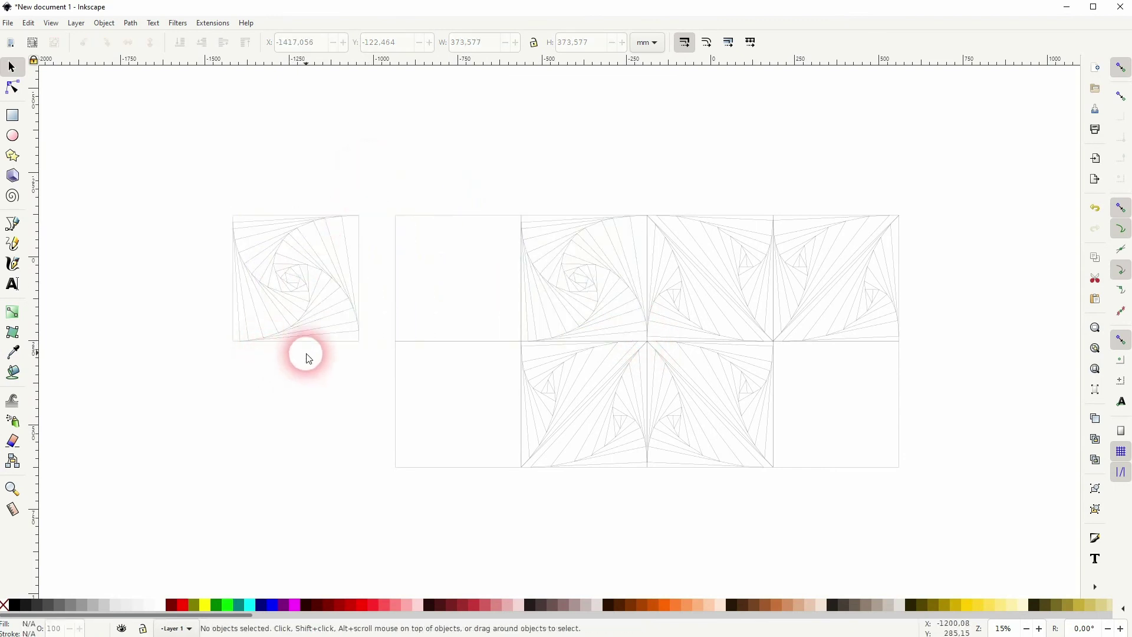
pyautogui.click(343, 345)
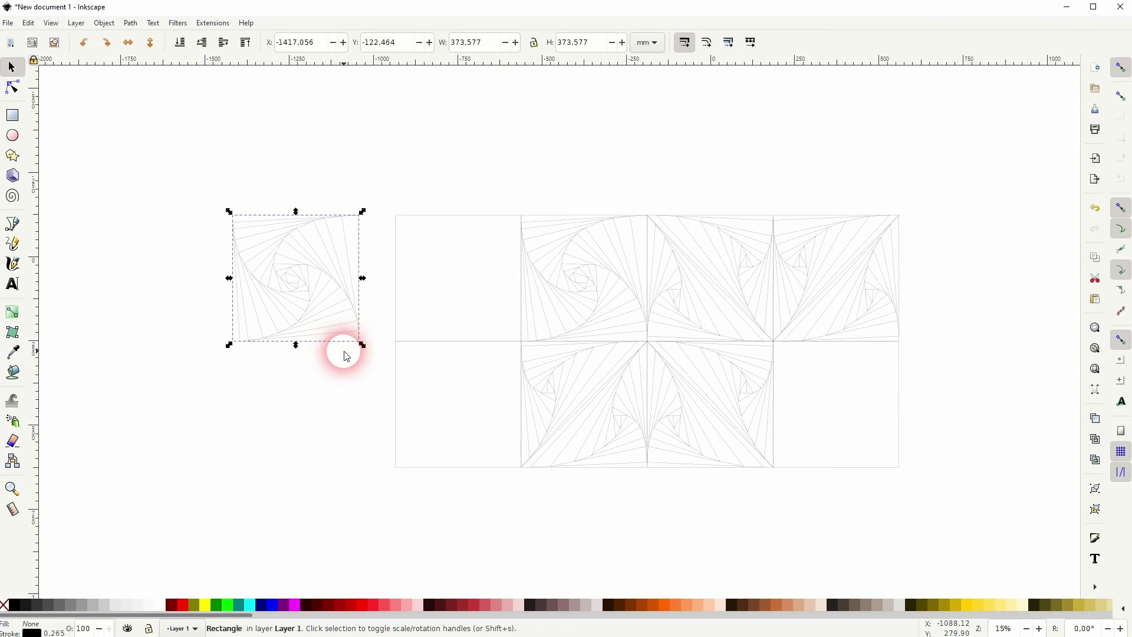
pyautogui.press('Delete')
# - Stamp copies of the spare spiral into the empty top-left, lower-left and lower-right cells
pyautogui.moveTo(163, 391); pyautogui.dragTo(364, 185)
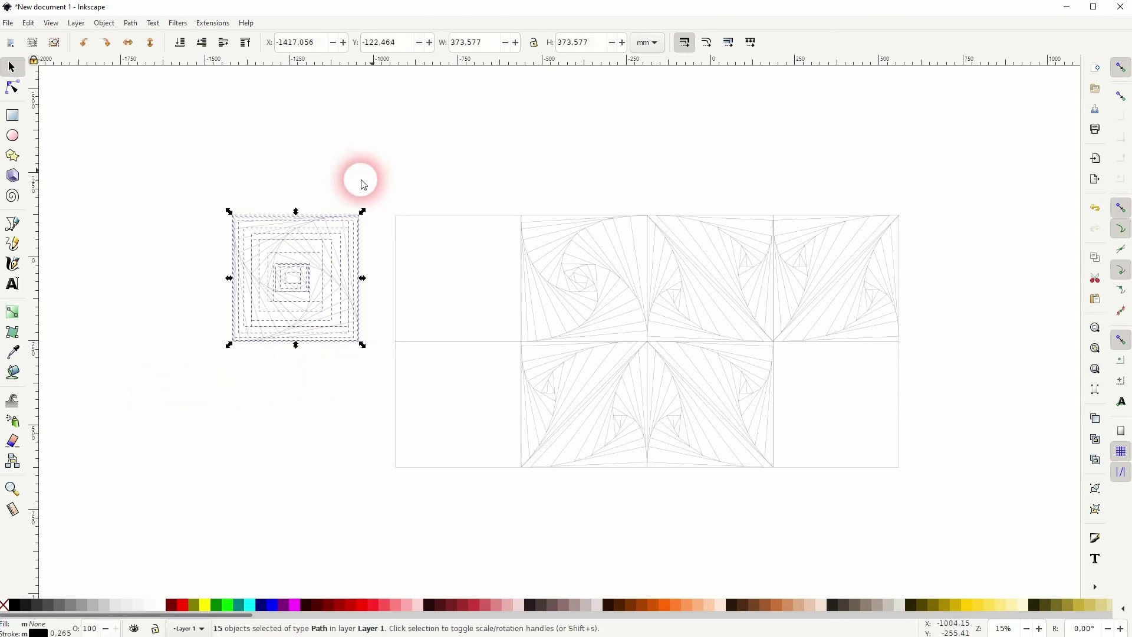
pyautogui.moveTo(299, 270); pyautogui.dragTo(454, 283)
pyautogui.moveTo(183, 370); pyautogui.dragTo(330, 224)
pyautogui.hotkey('ctrl', 'z')
pyautogui.moveTo(313, 271); pyautogui.dragTo(468, 404)
pyautogui.moveTo(185, 366); pyautogui.dragTo(373, 184)
pyautogui.hotkey('ctrl', 'z')
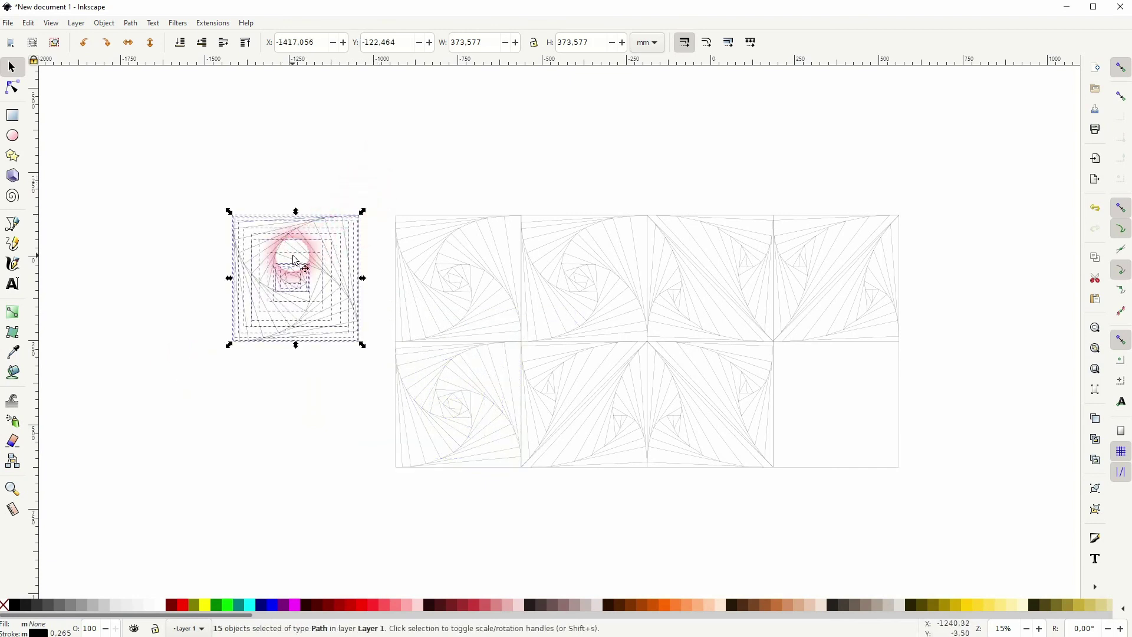
pyautogui.moveTo(295, 266); pyautogui.dragTo(835, 393)
pyautogui.click(978, 400)
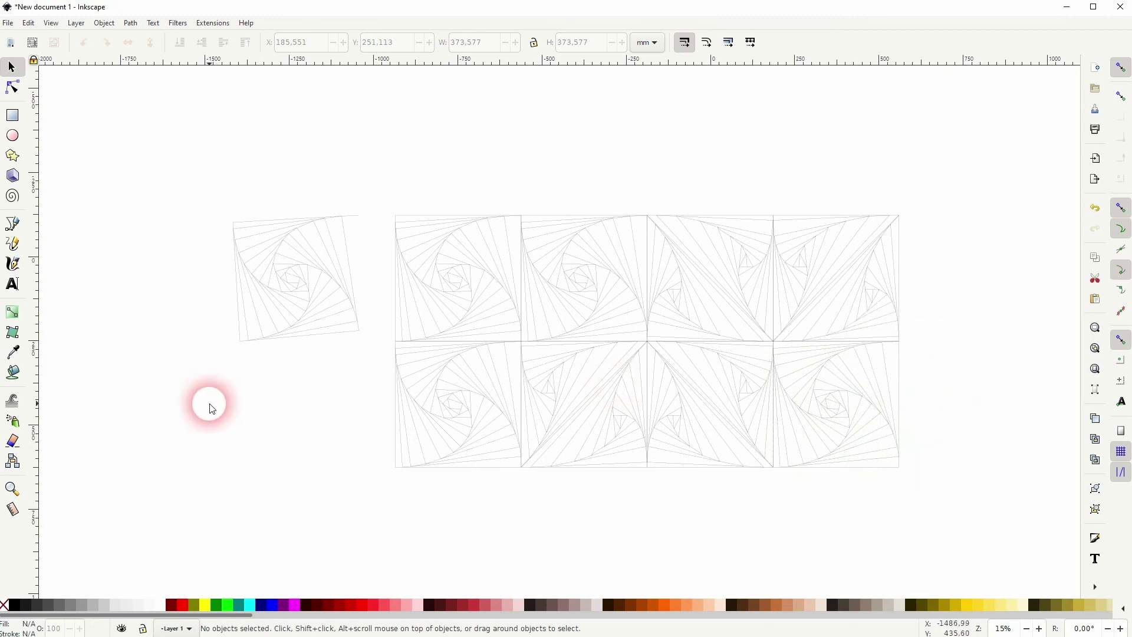
# - Delete the spare spiral beside the grid and mirror the top-left tile horizontally
pyautogui.moveTo(174, 407); pyautogui.dragTo(375, 150)
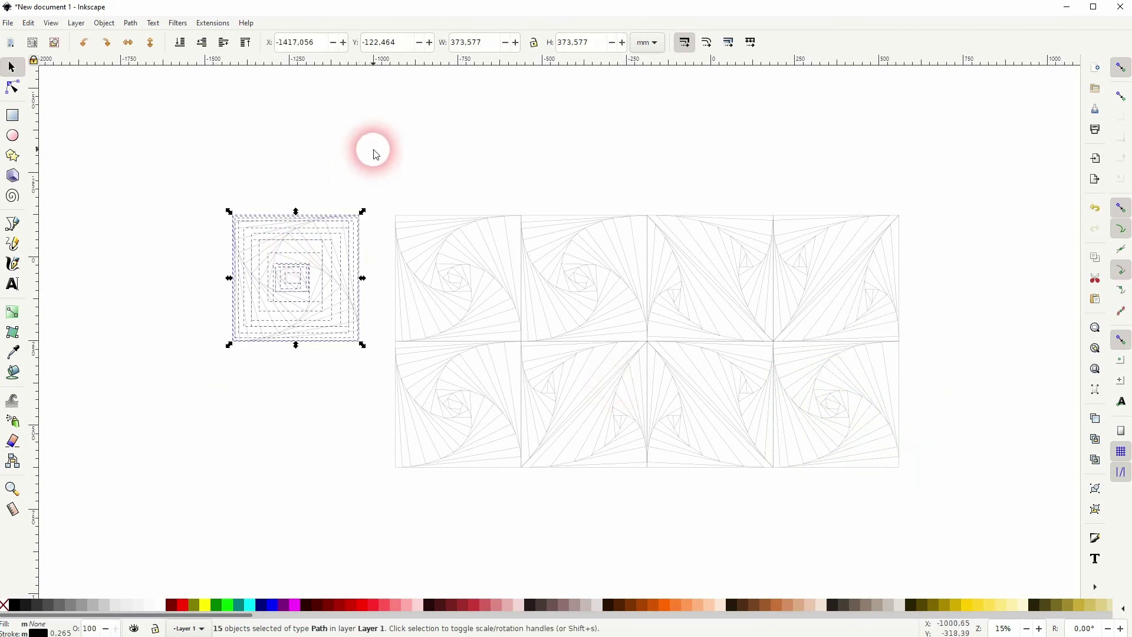
pyautogui.press('Delete')
pyautogui.moveTo(354, 190); pyautogui.dragTo(536, 347)
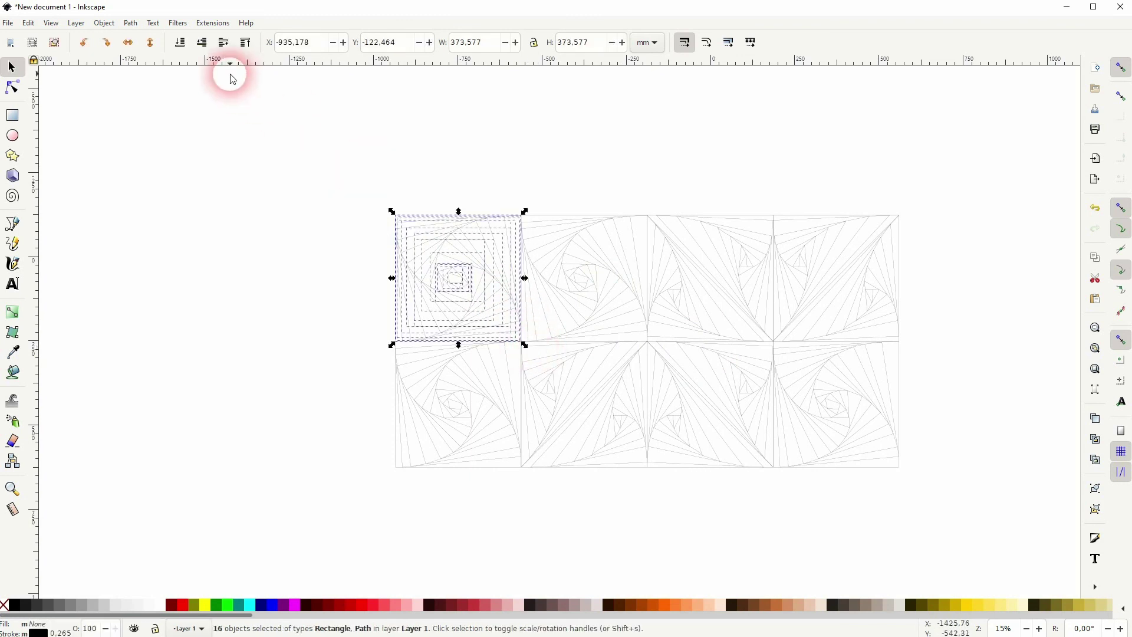
pyautogui.click(126, 42)
pyautogui.press('Delete')
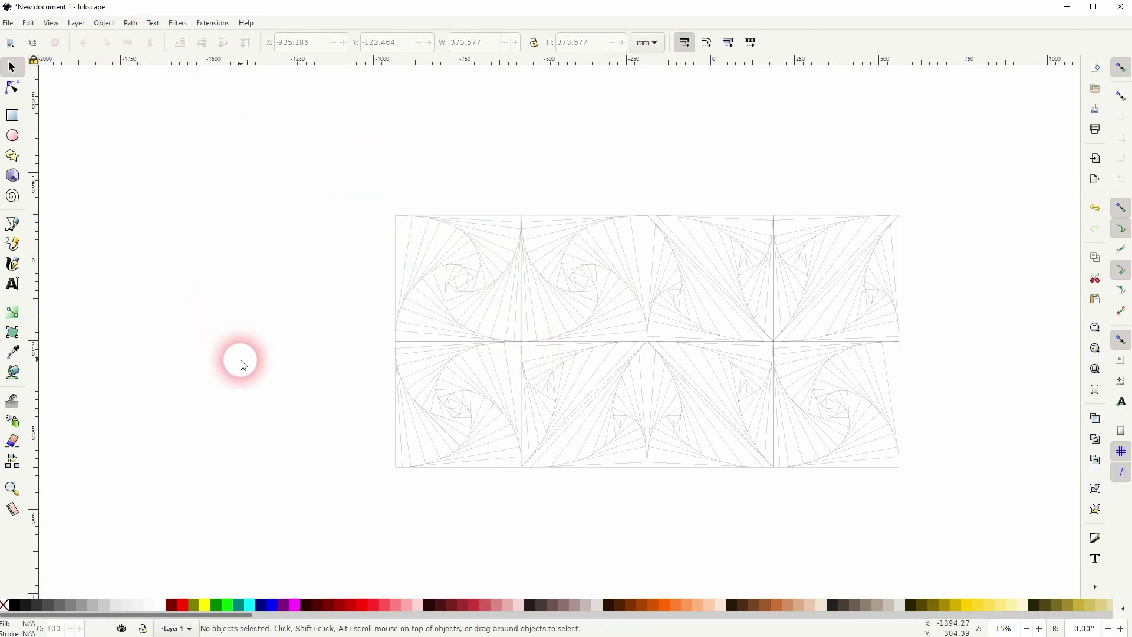
# - Mirror the bottom-right tile's spiral horizontally and clear the selection
pyautogui.moveTo(758, 506); pyautogui.dragTo(940, 328)
pyautogui.click(128, 44)
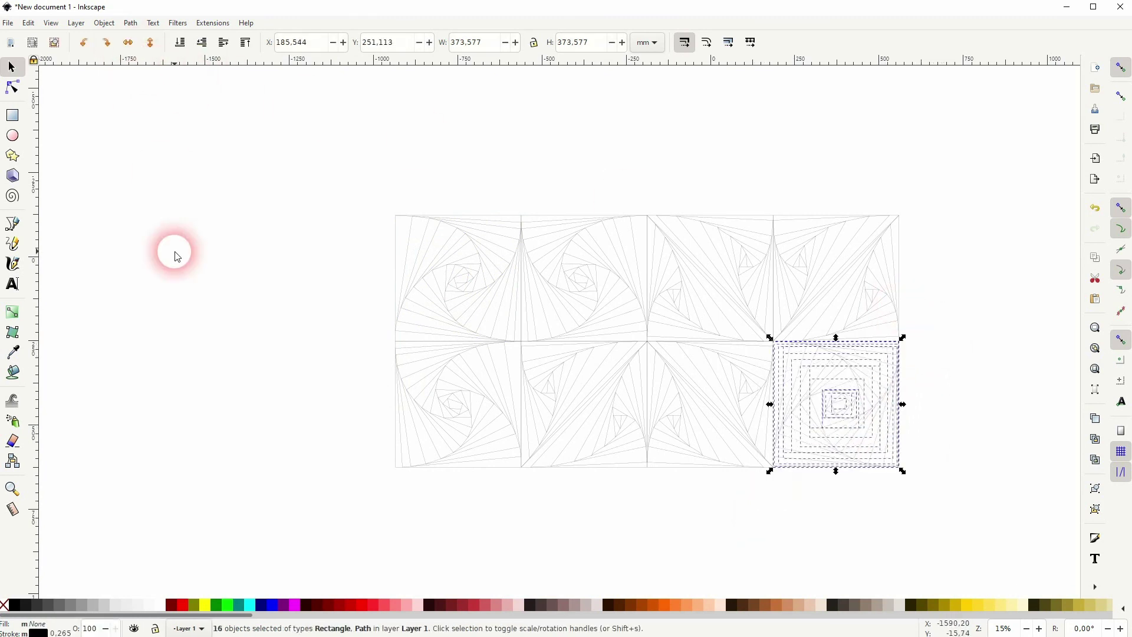
pyautogui.press('Delete')
pyautogui.moveTo(751, 501); pyautogui.dragTo(962, 333)
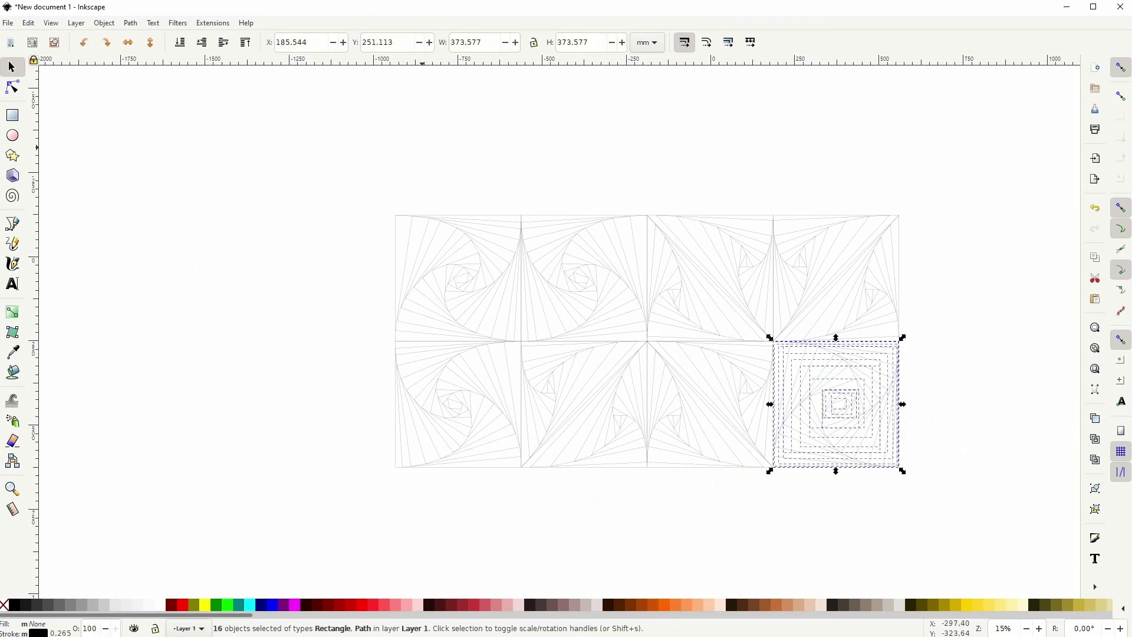
pyautogui.click(127, 44)
pyautogui.click(171, 283)
pyautogui.click(277, 442)
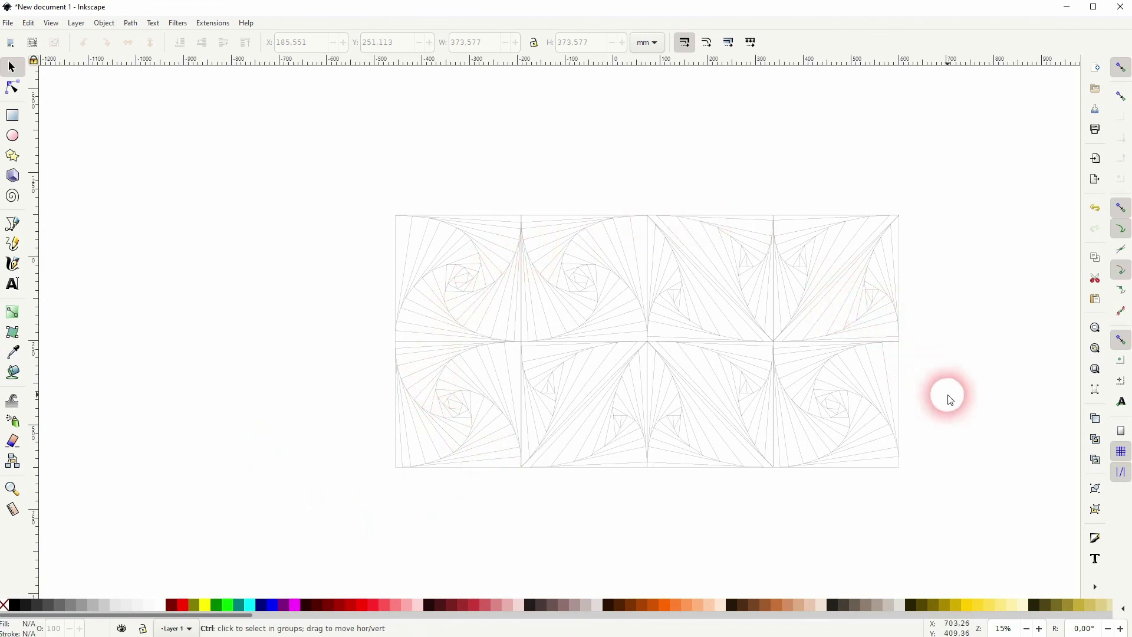
pyautogui.scroll(1, 950, 400)
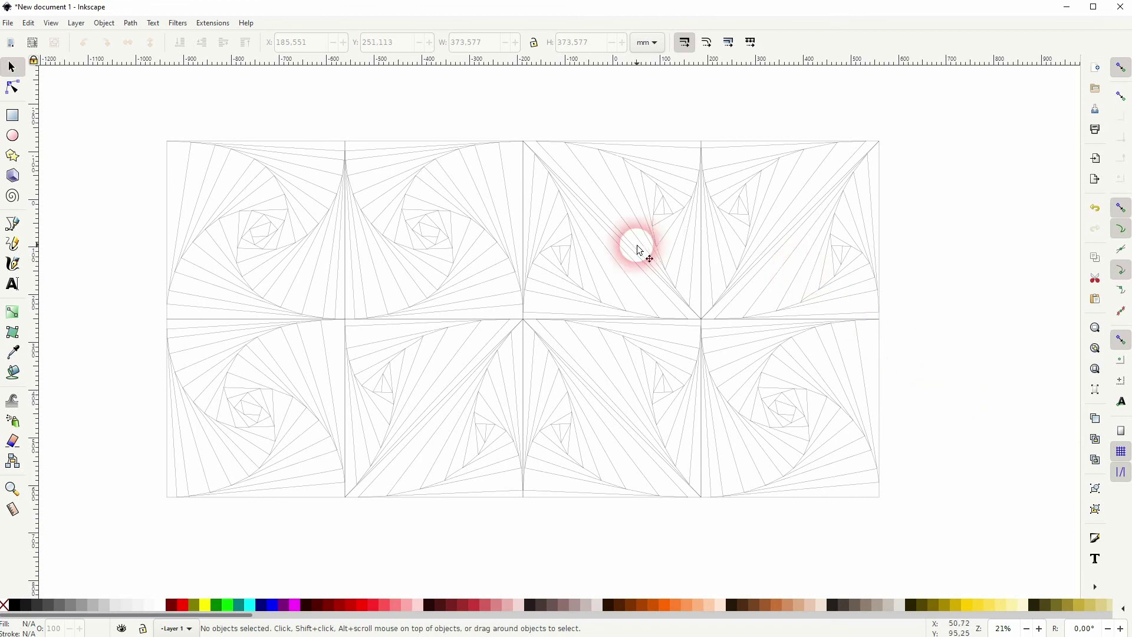